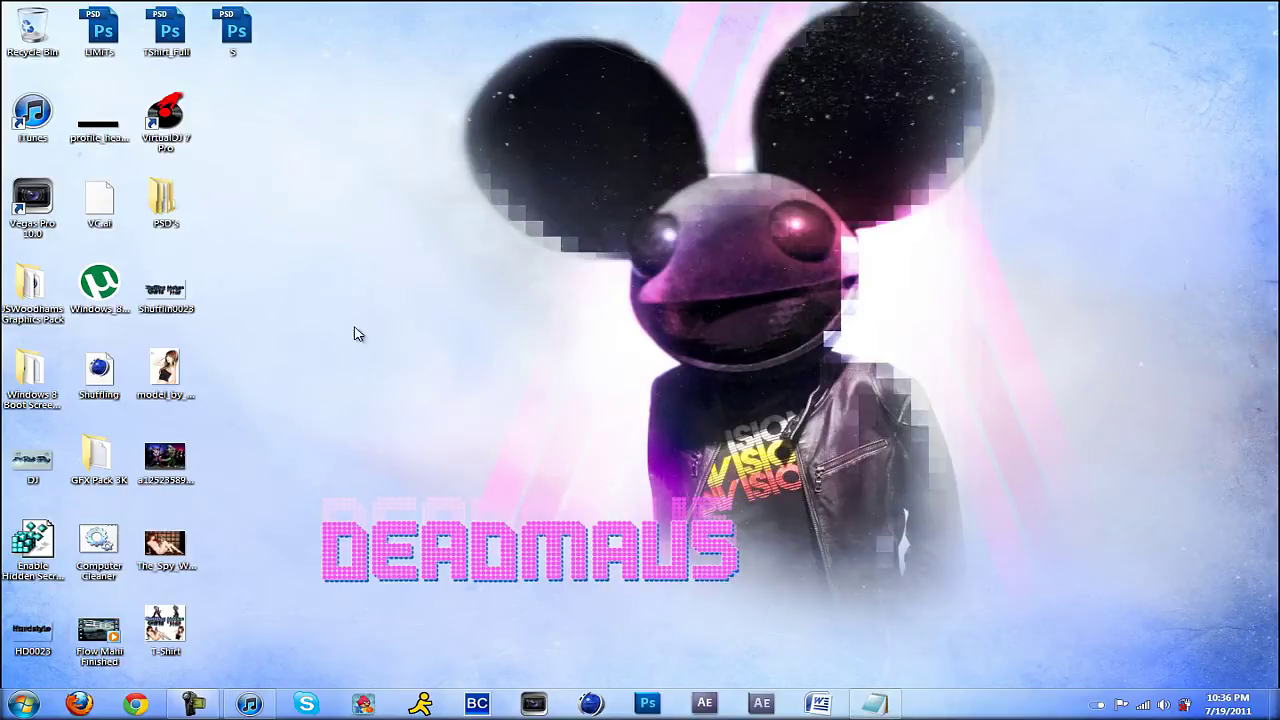
Step: Pin Recycle Bin to Explorer's jump list, unpin it and Computer, then unpin Explorer
{"action": "left_click_drag", "start_coordinate": [32, 30], "coordinate": [922, 660]}
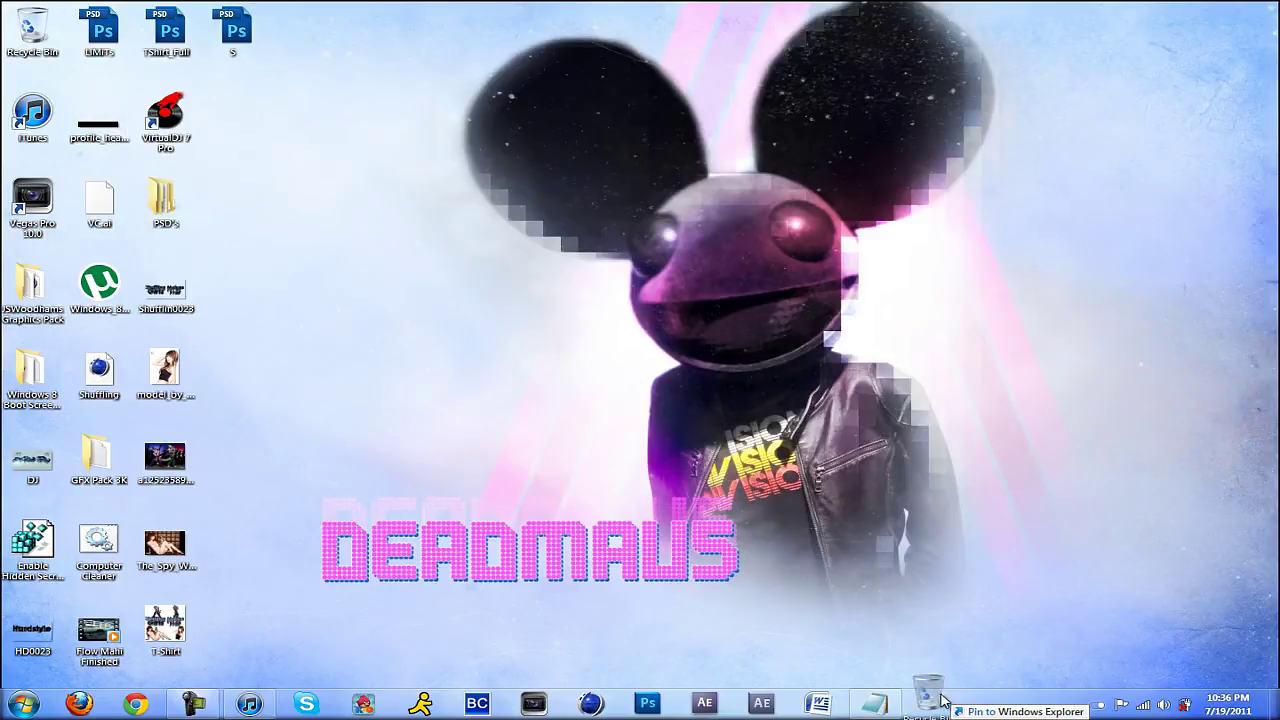
{"action": "left_click_drag", "start_coordinate": [922, 660], "coordinate": [948, 700]}
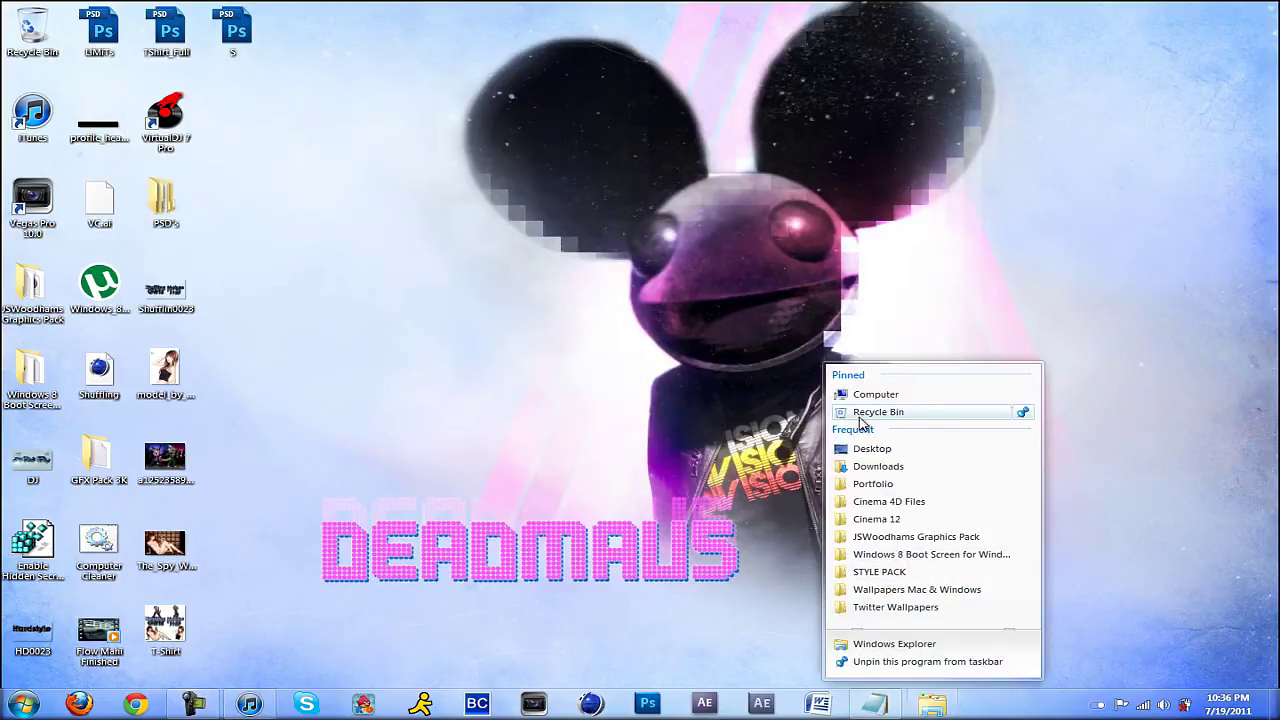
{"action": "left_click", "coordinate": [1025, 412]}
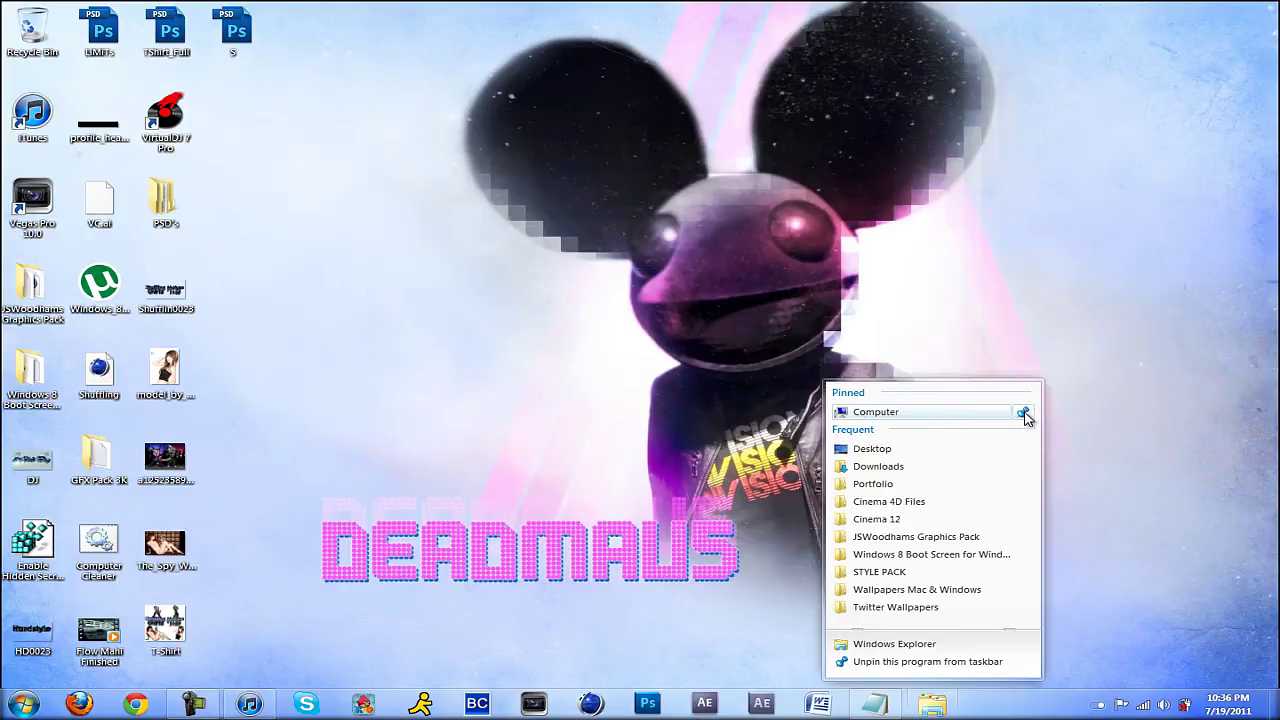
{"action": "left_click", "coordinate": [1025, 412]}
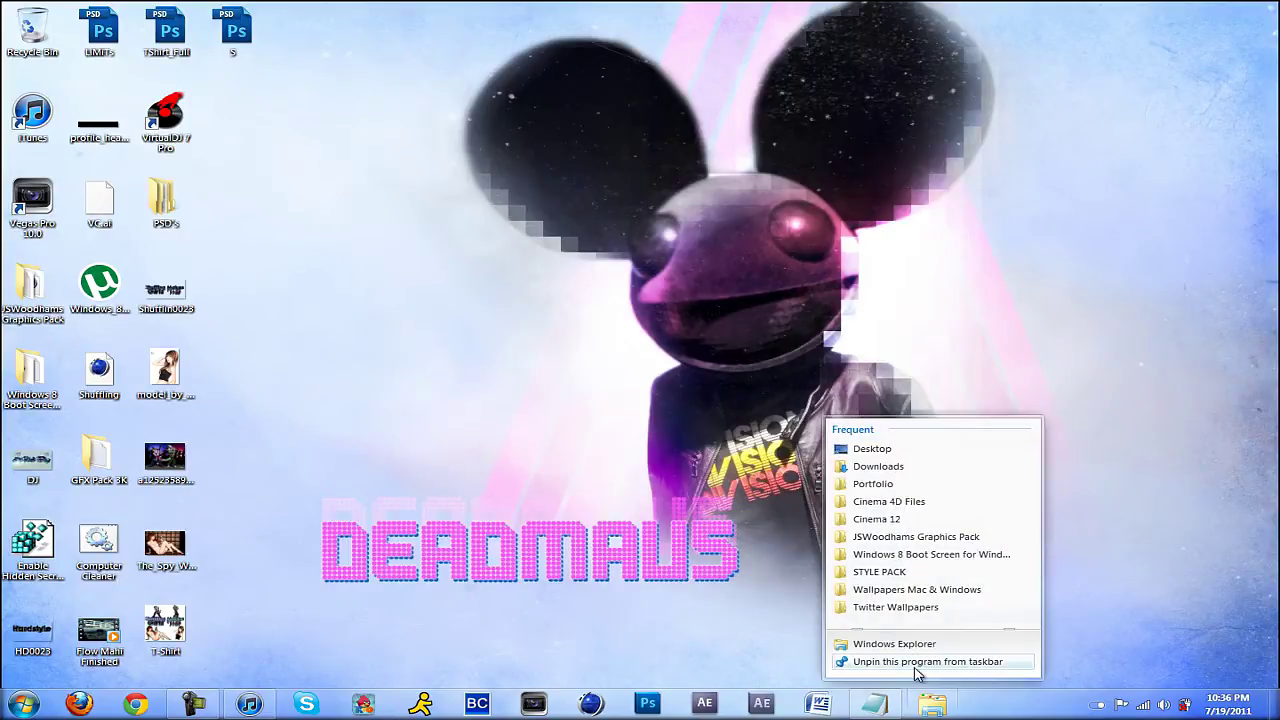
{"action": "left_click", "coordinate": [915, 660]}
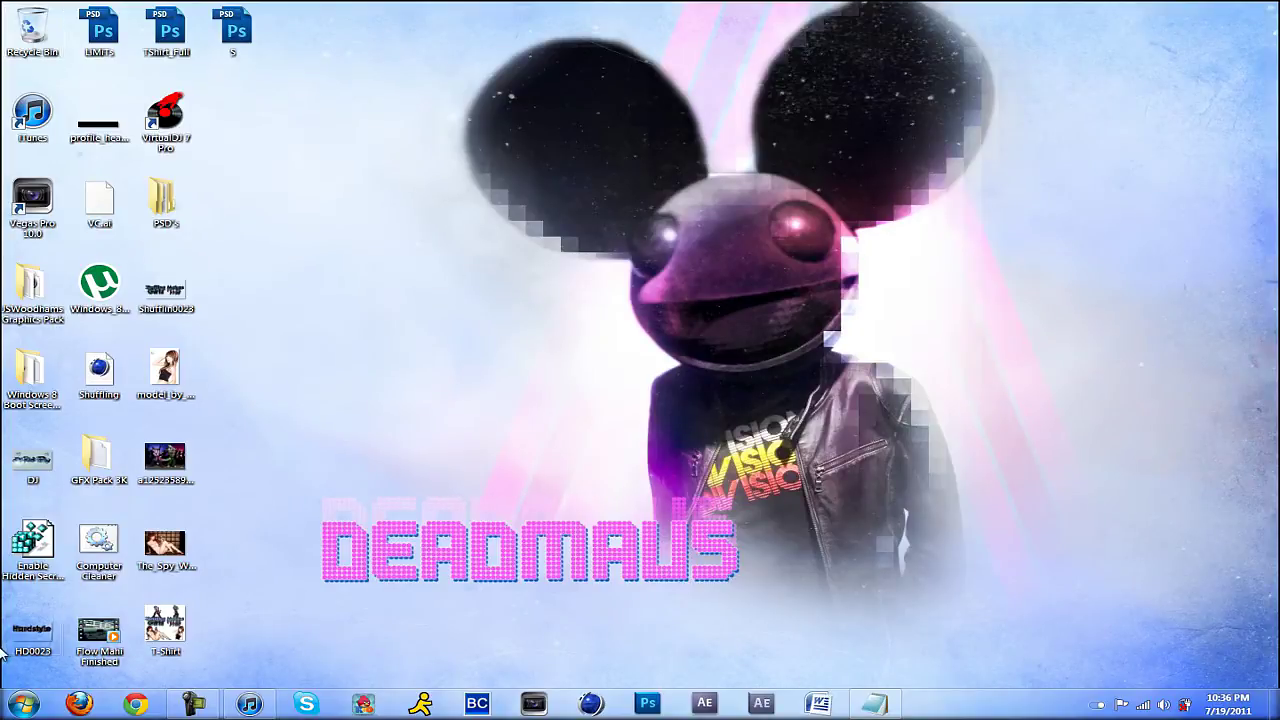
{"action": "left_click", "coordinate": [22, 704]}
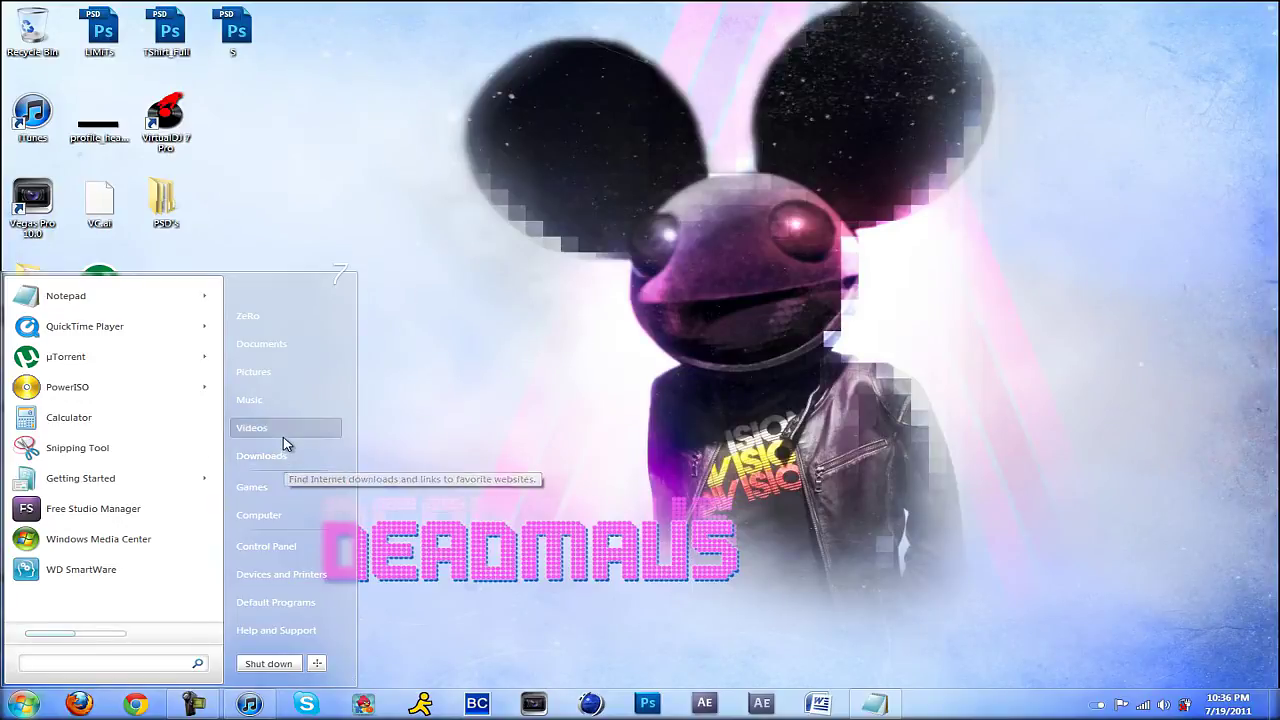
{"action": "left_click", "coordinate": [617, 490]}
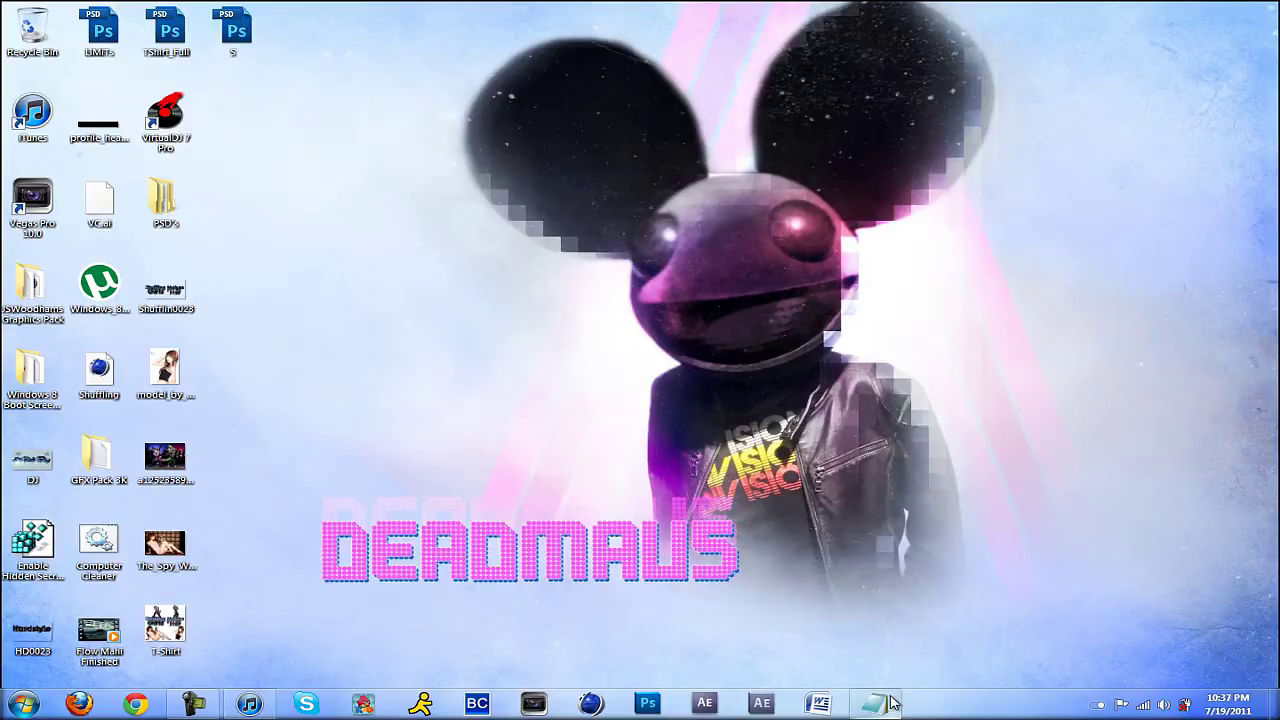
{"action": "mouse_move", "coordinate": [874, 704]}
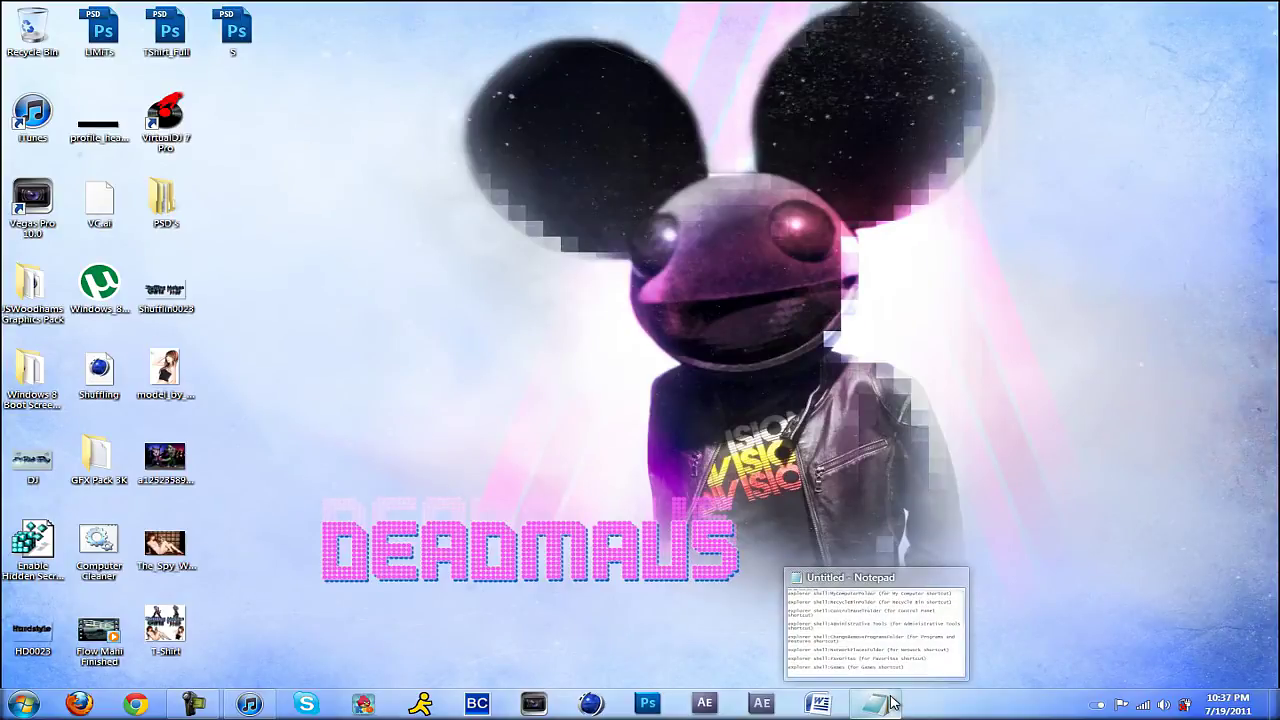
{"action": "left_click", "coordinate": [890, 703]}
{"action": "mouse_move", "coordinate": [1106, 277]}
{"action": "left_mouse_down"}
{"action": "mouse_move", "coordinate": [1057, 503]}
{"action": "mouse_move", "coordinate": [1103, 289]}
{"action": "left_mouse_up"}
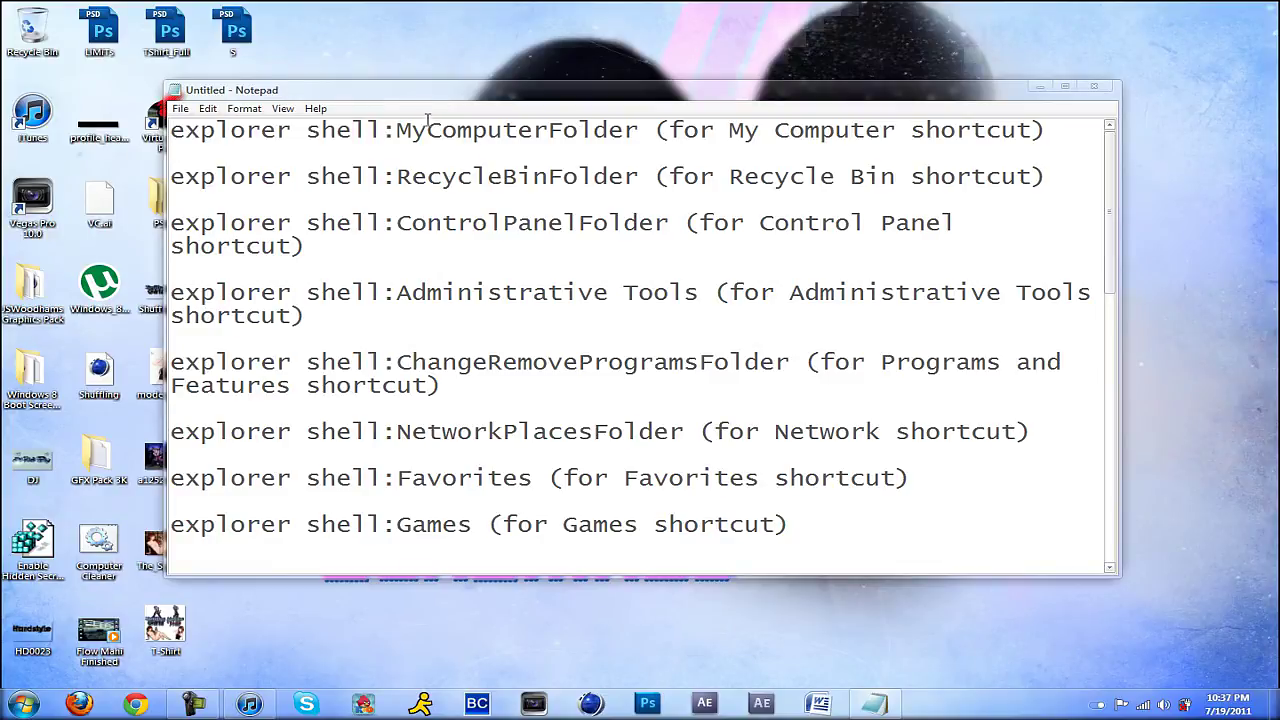
{"action": "left_click", "coordinate": [396, 128]}
{"action": "left_click_drag", "start_coordinate": [1113, 250], "coordinate": [1113, 260]}
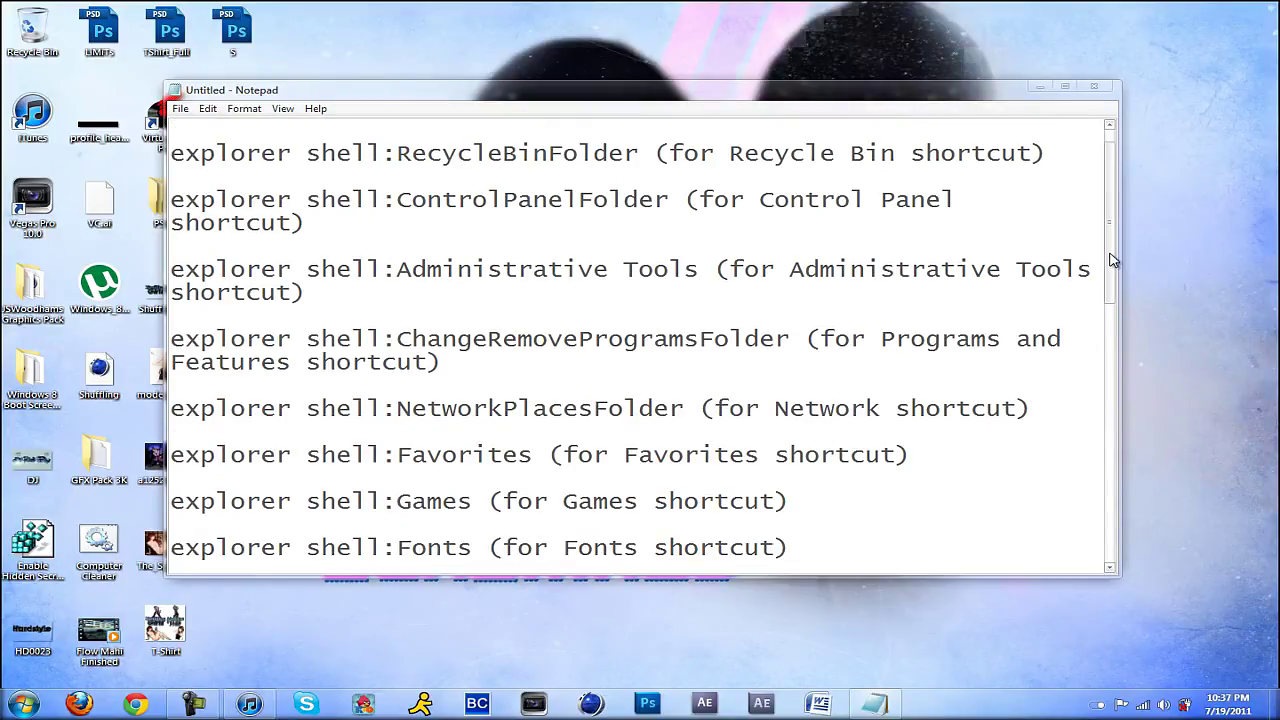
{"action": "left_click_drag", "start_coordinate": [1113, 260], "coordinate": [1113, 267]}
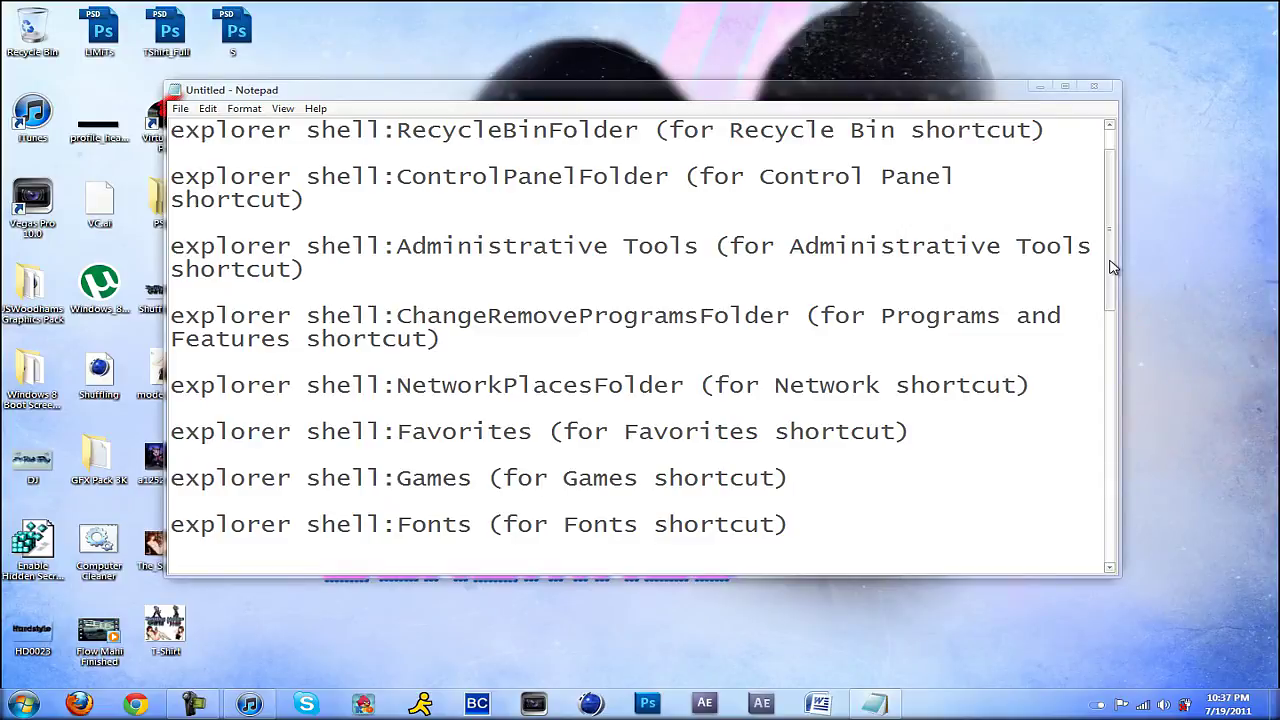
{"action": "left_click_drag", "start_coordinate": [1113, 267], "coordinate": [1116, 316]}
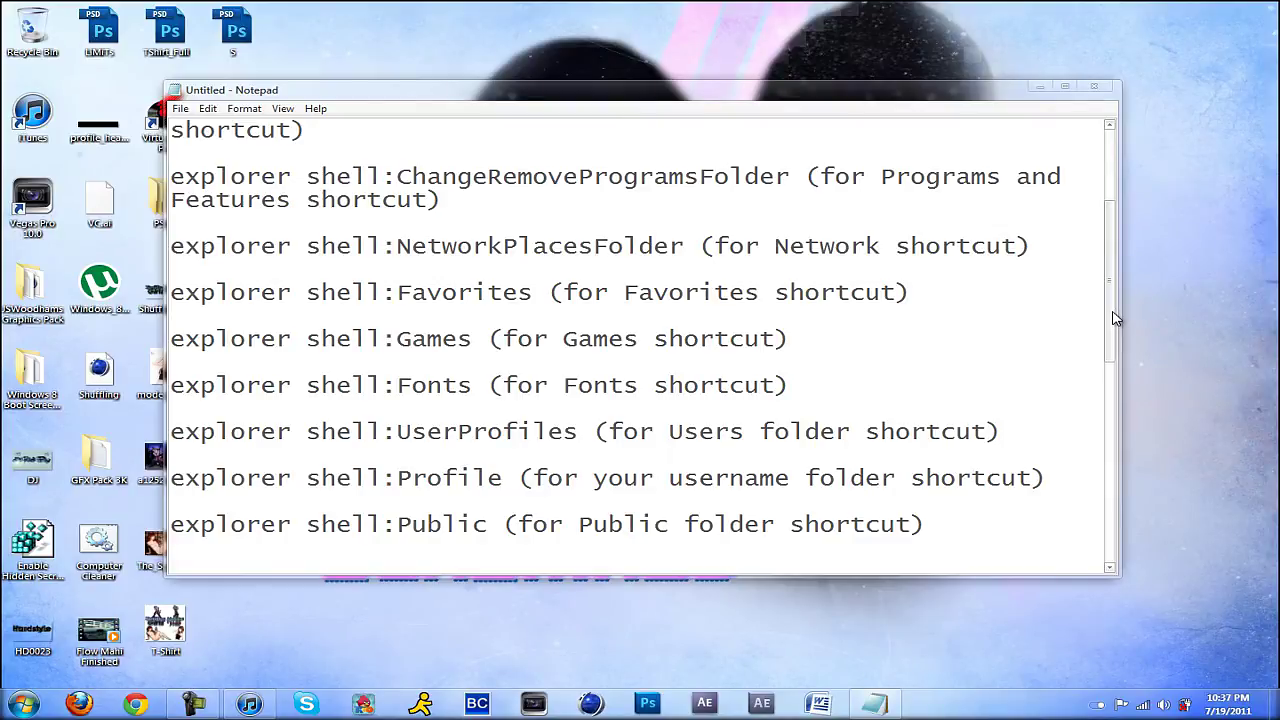
{"action": "left_click_drag", "start_coordinate": [1116, 318], "coordinate": [1126, 535]}
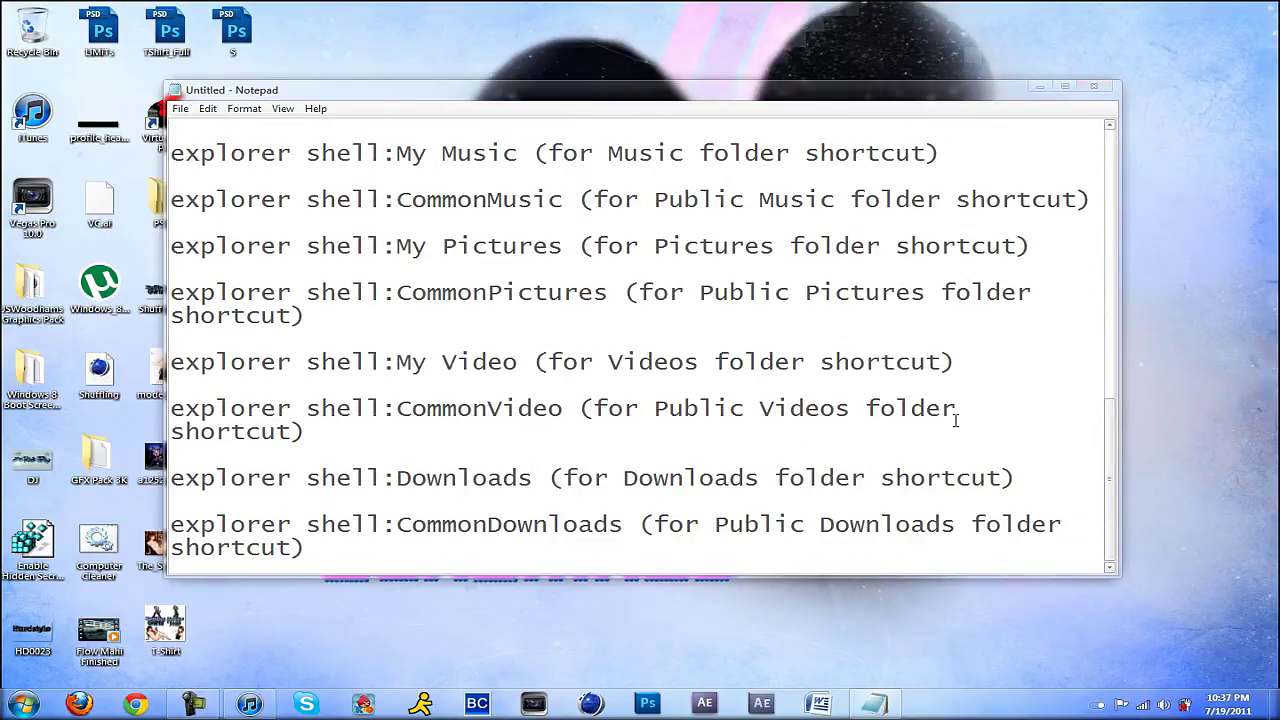
{"action": "scroll", "coordinate": [955, 418], "scroll_direction": "up", "scroll_amount": 7}
{"action": "scroll", "coordinate": [955, 418], "scroll_direction": "up", "scroll_amount": 3}
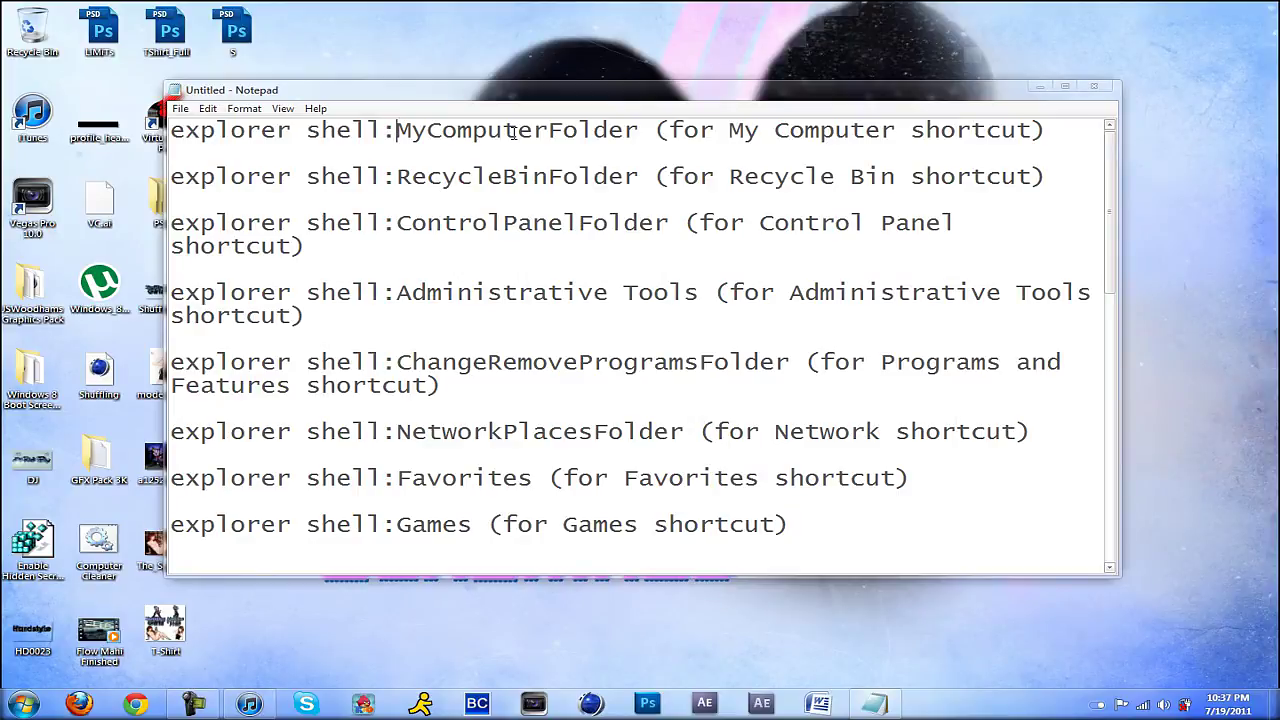
{"action": "left_click", "coordinate": [1039, 90]}
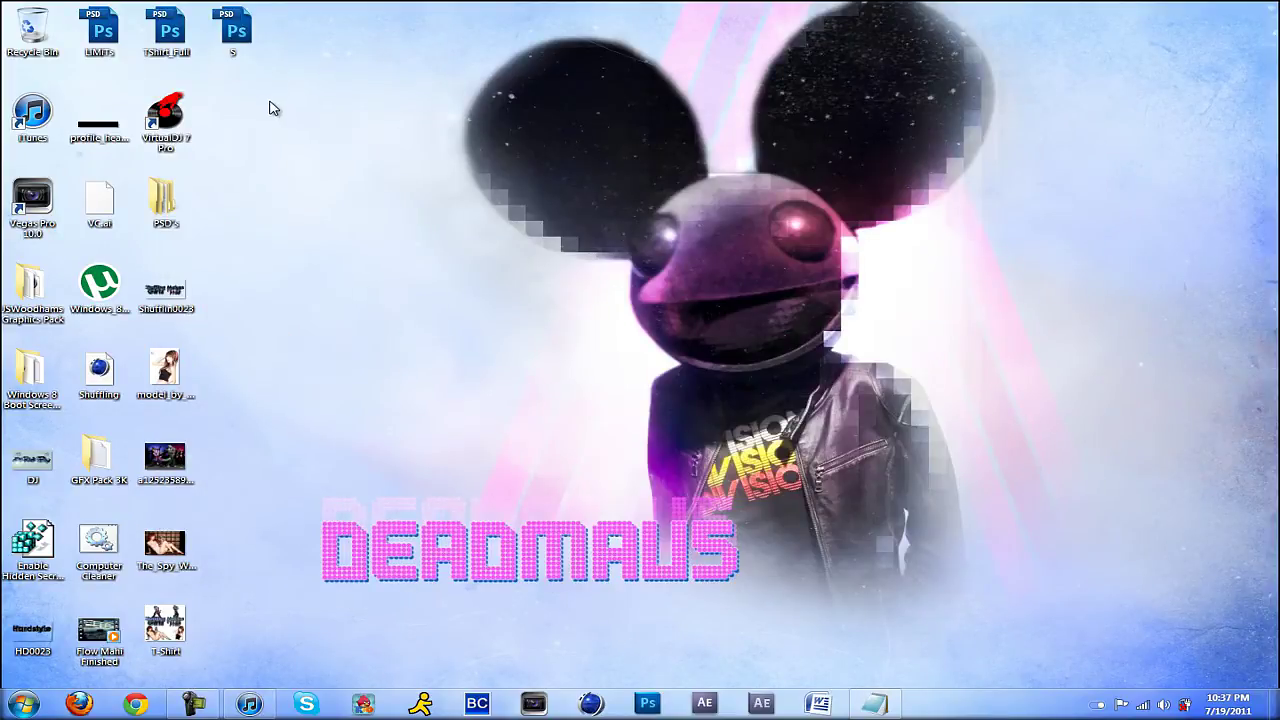
Step: Start a new desktop shortcut from the desktop's New > Shortcut menu
{"action": "right_click", "coordinate": [227, 120]}
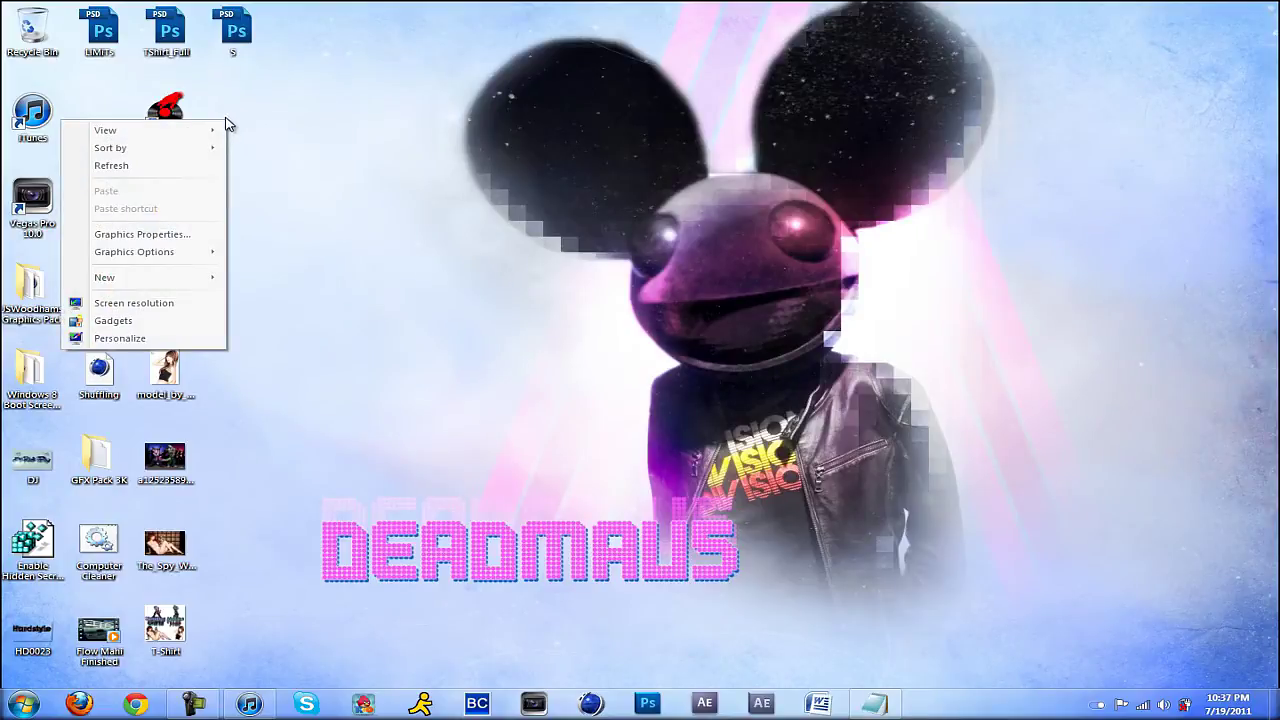
{"action": "mouse_move", "coordinate": [150, 277]}
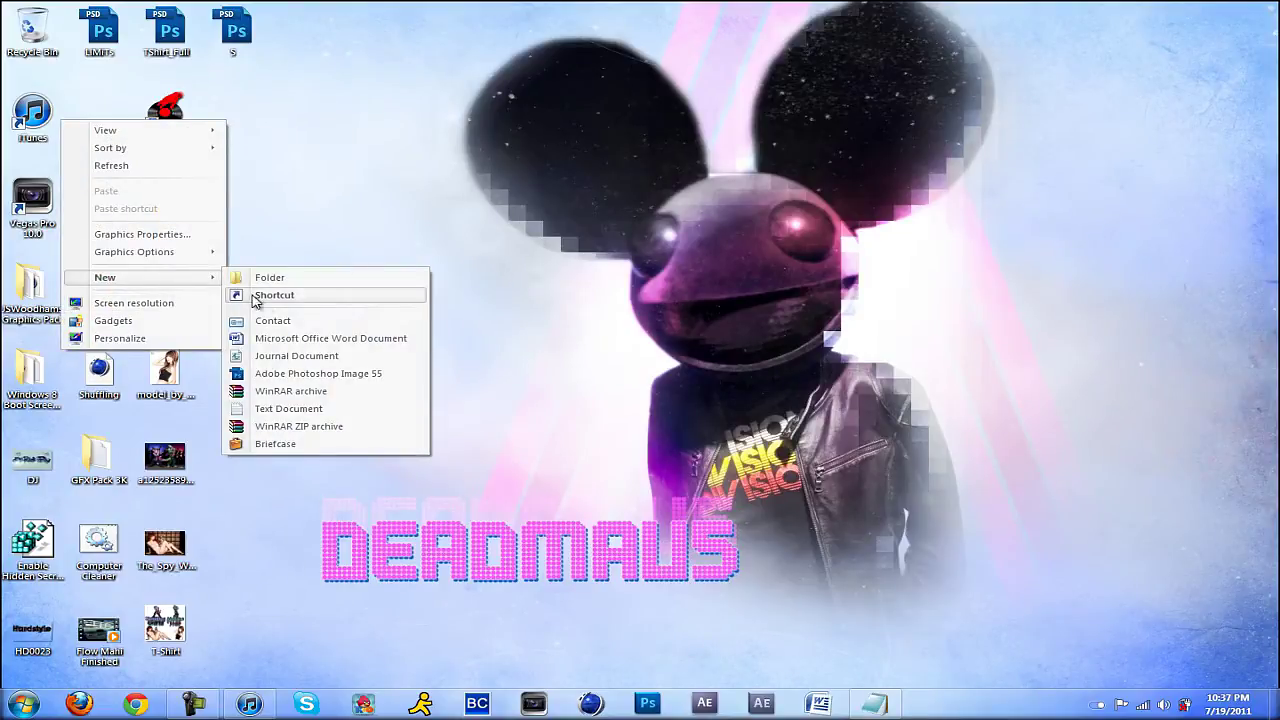
{"action": "left_click", "coordinate": [258, 296]}
{"action": "left_click", "coordinate": [873, 704]}
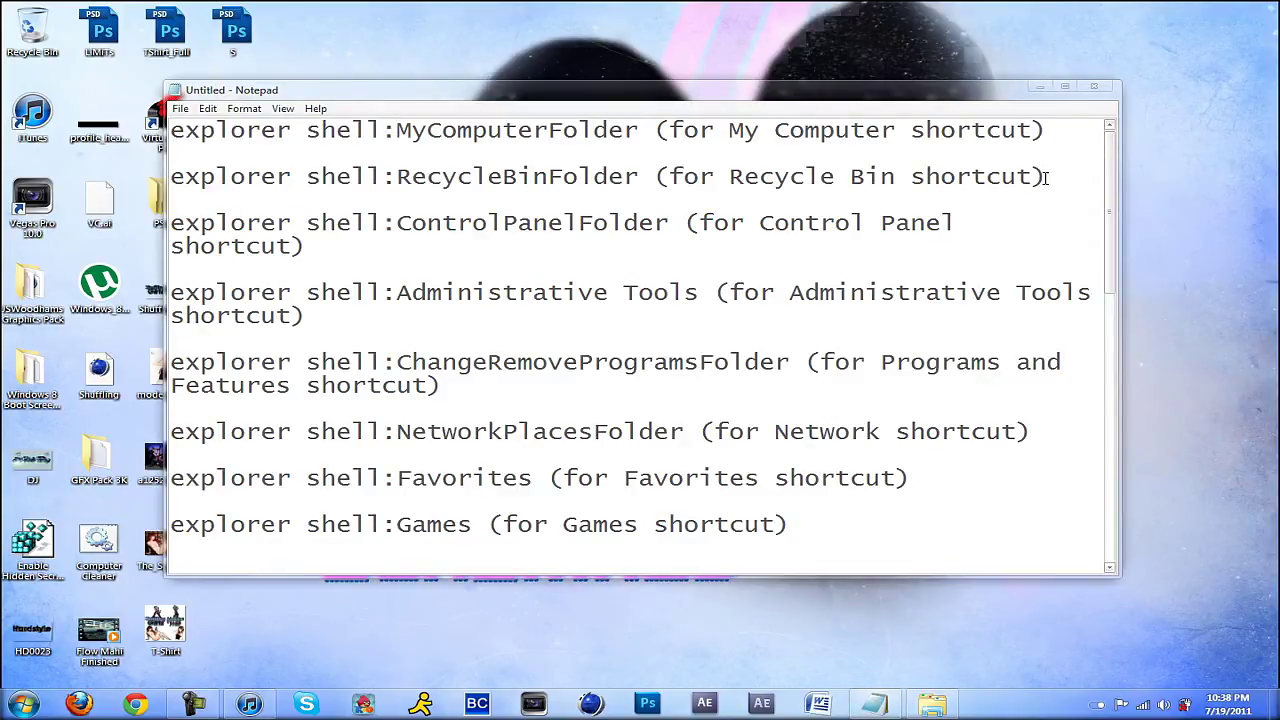
Step: Select and copy 'explorer shell:RecycleBinFolder' from the Notepad list
{"action": "mouse_move", "coordinate": [1046, 176]}
{"action": "left_mouse_down"}
{"action": "mouse_move", "coordinate": [379, 188]}
{"action": "mouse_move", "coordinate": [162, 174]}
{"action": "left_mouse_up"}
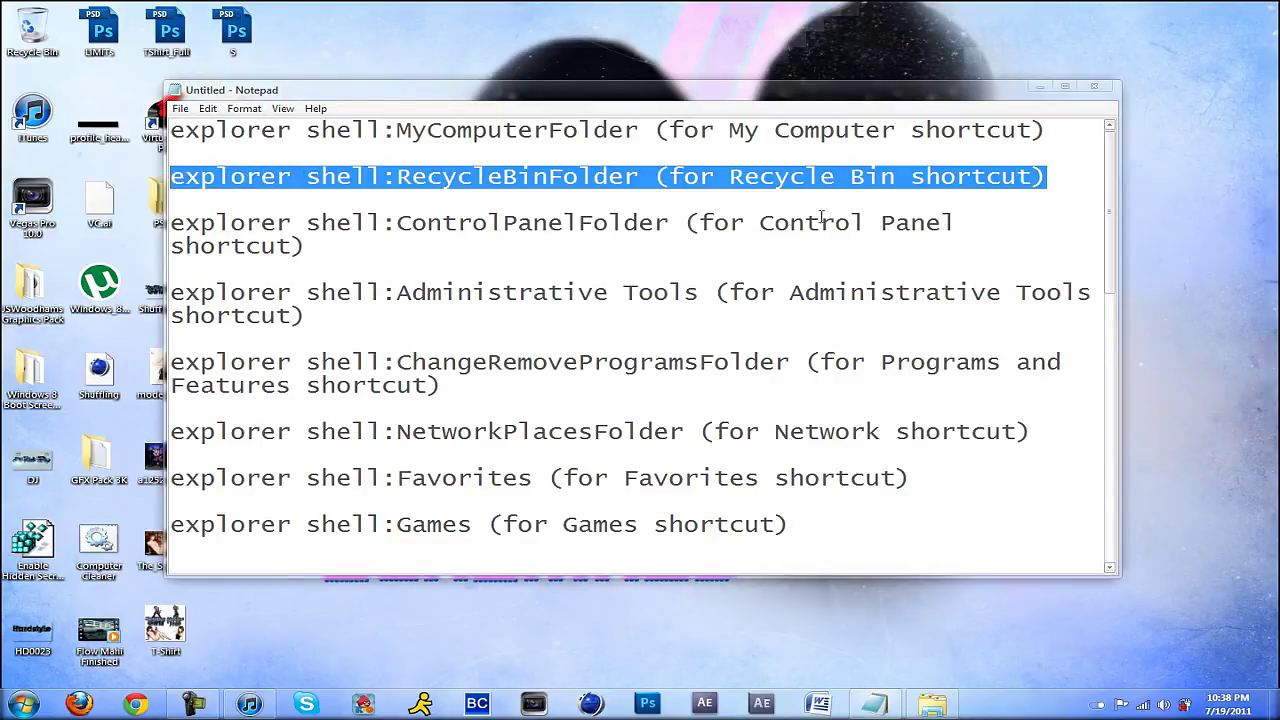
{"action": "left_click", "coordinate": [640, 176]}
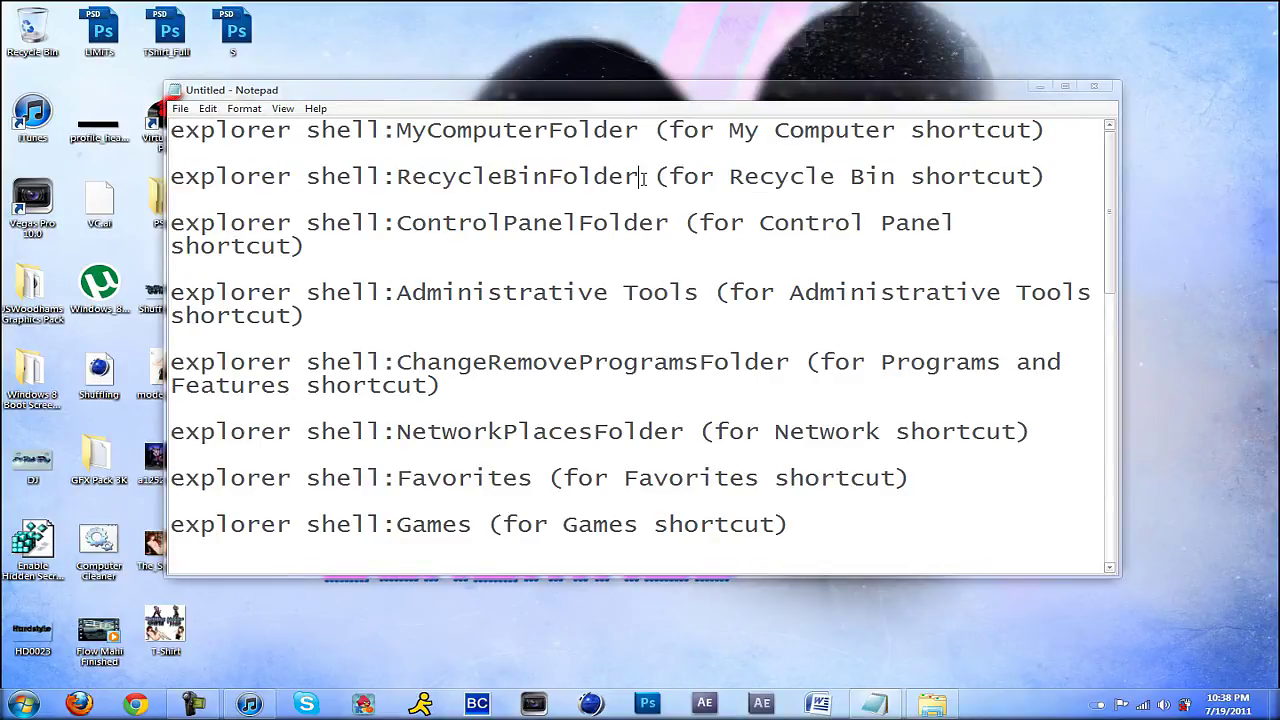
{"action": "key", "text": "shift+Home"}
{"action": "key", "text": "shift+End"}
{"action": "key", "text": "shift+Home"}
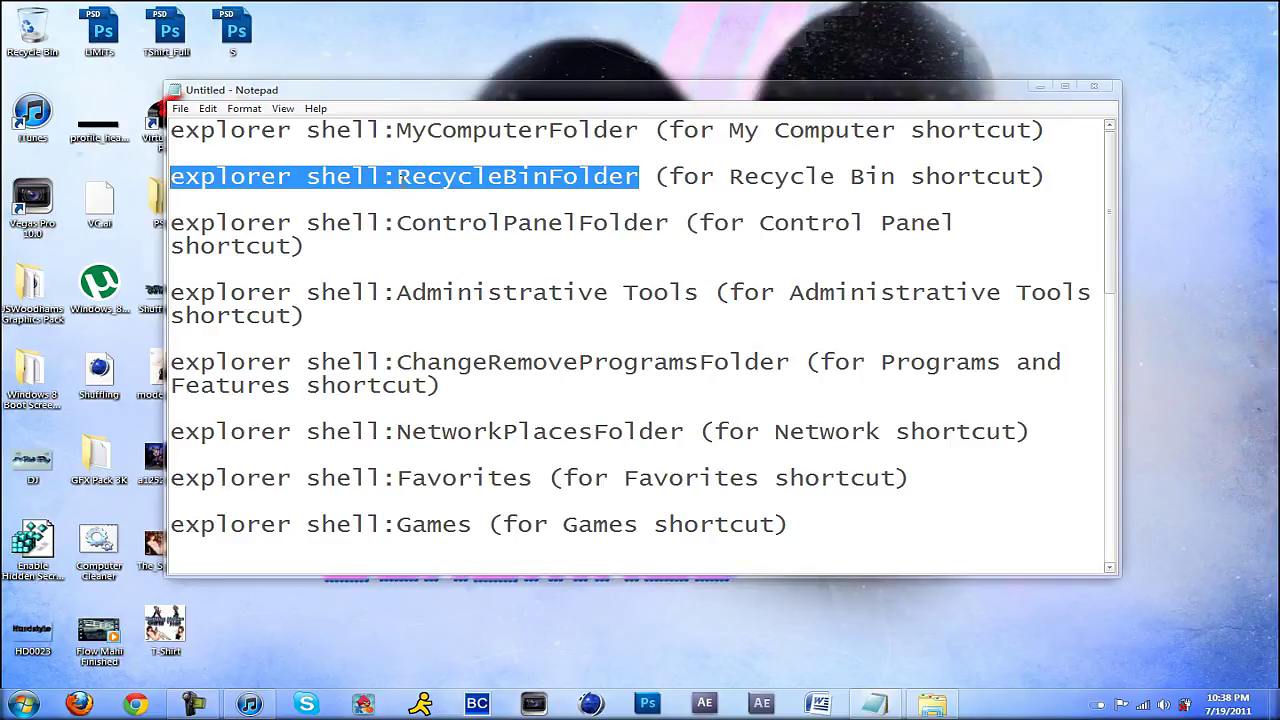
{"action": "right_click", "coordinate": [555, 180]}
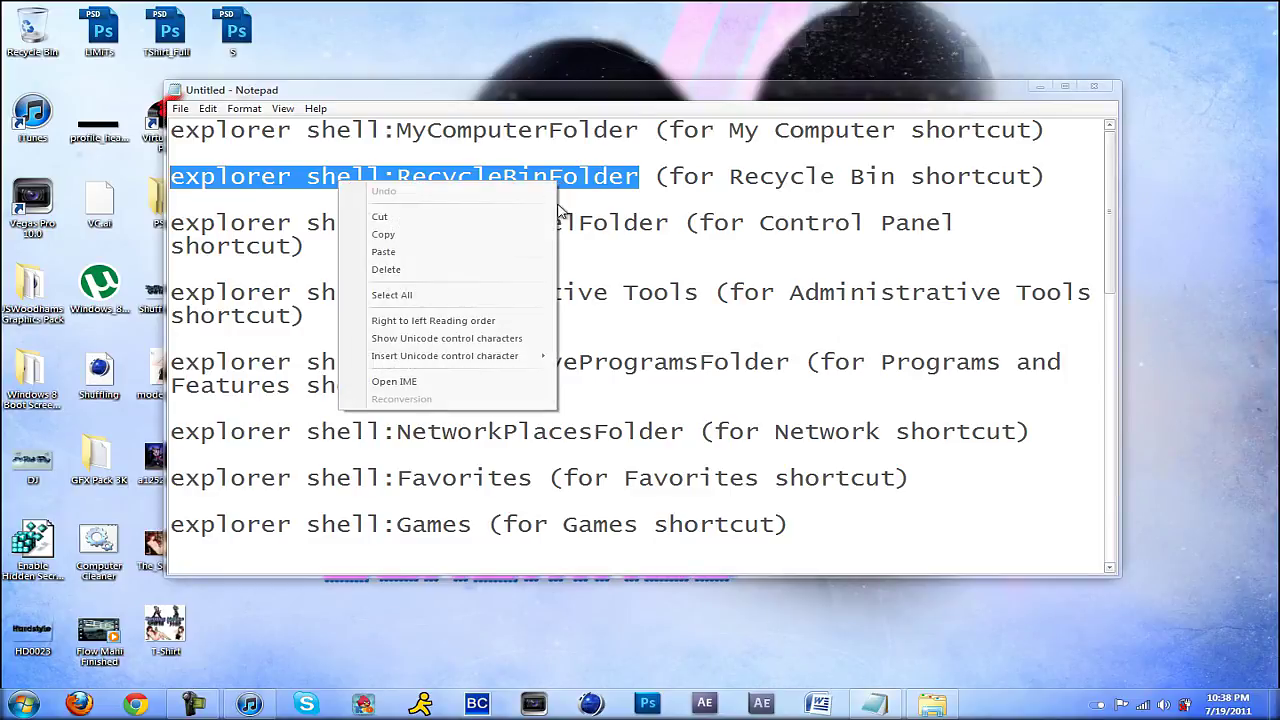
{"action": "left_click", "coordinate": [435, 236]}
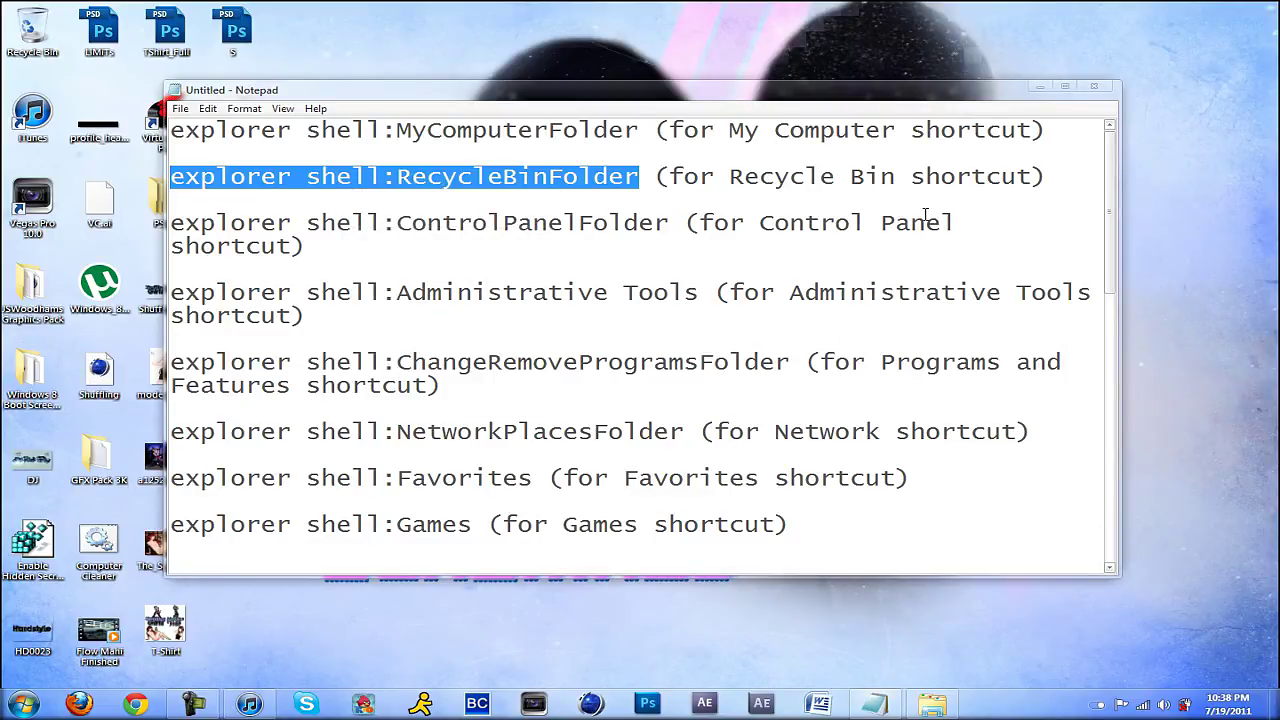
{"action": "left_click", "coordinate": [935, 706]}
Step: Paste the command as the shortcut location, name it 'Recycle Bin', and finish
{"action": "type", "text": "explorer shell:RecycleBinFolder"}
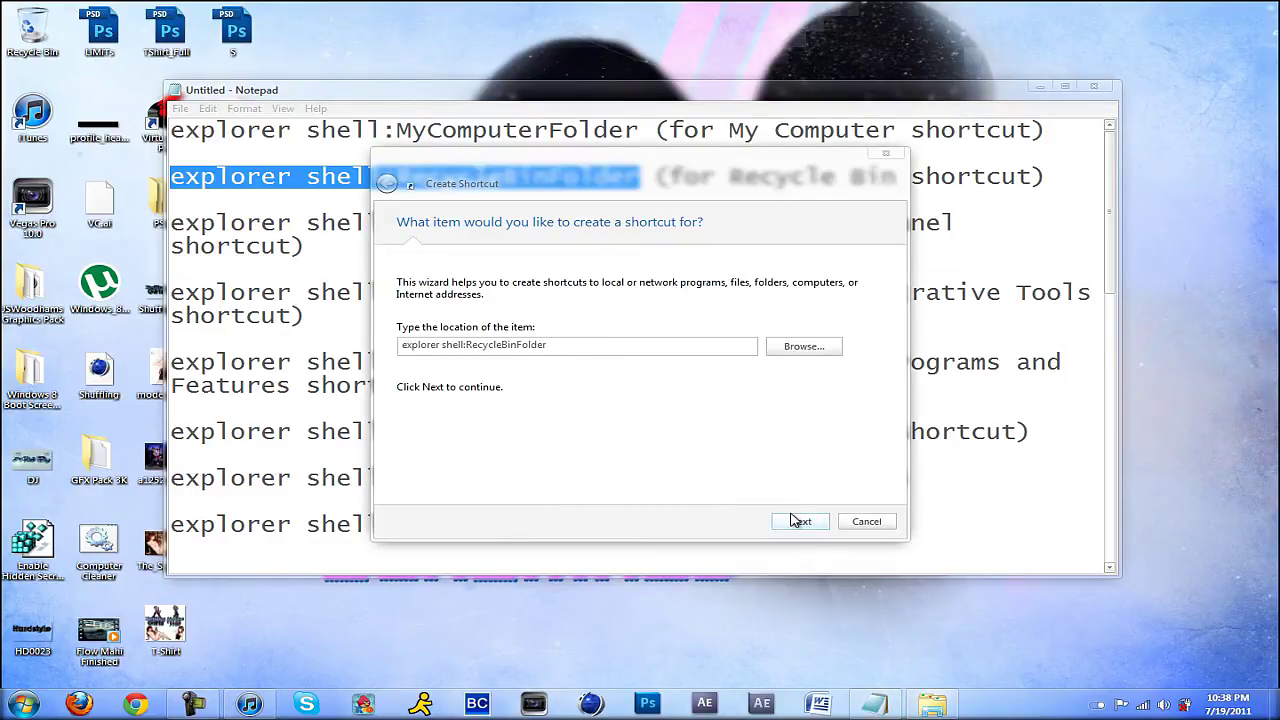
{"action": "left_click", "coordinate": [797, 521]}
{"action": "type", "text": "Re"}
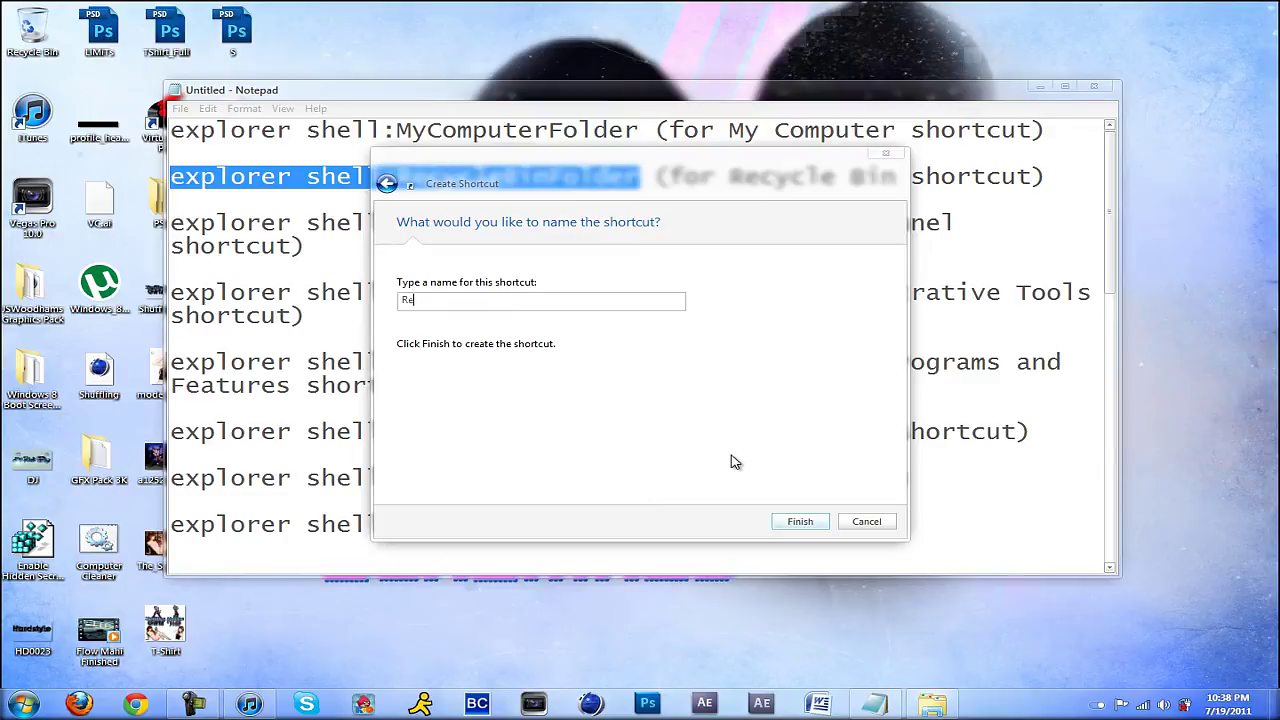
{"action": "type", "text": "cycle Bin"}
{"action": "key", "text": "Return"}
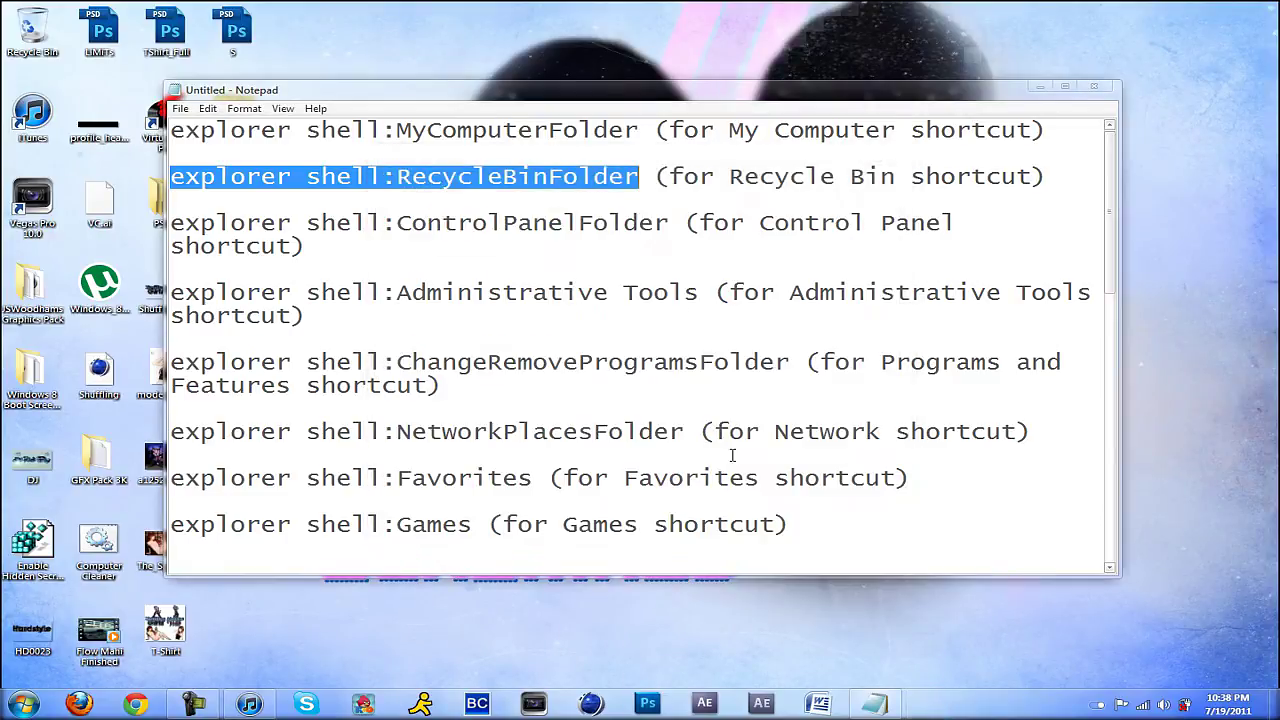
{"action": "left_click", "coordinate": [1038, 90]}
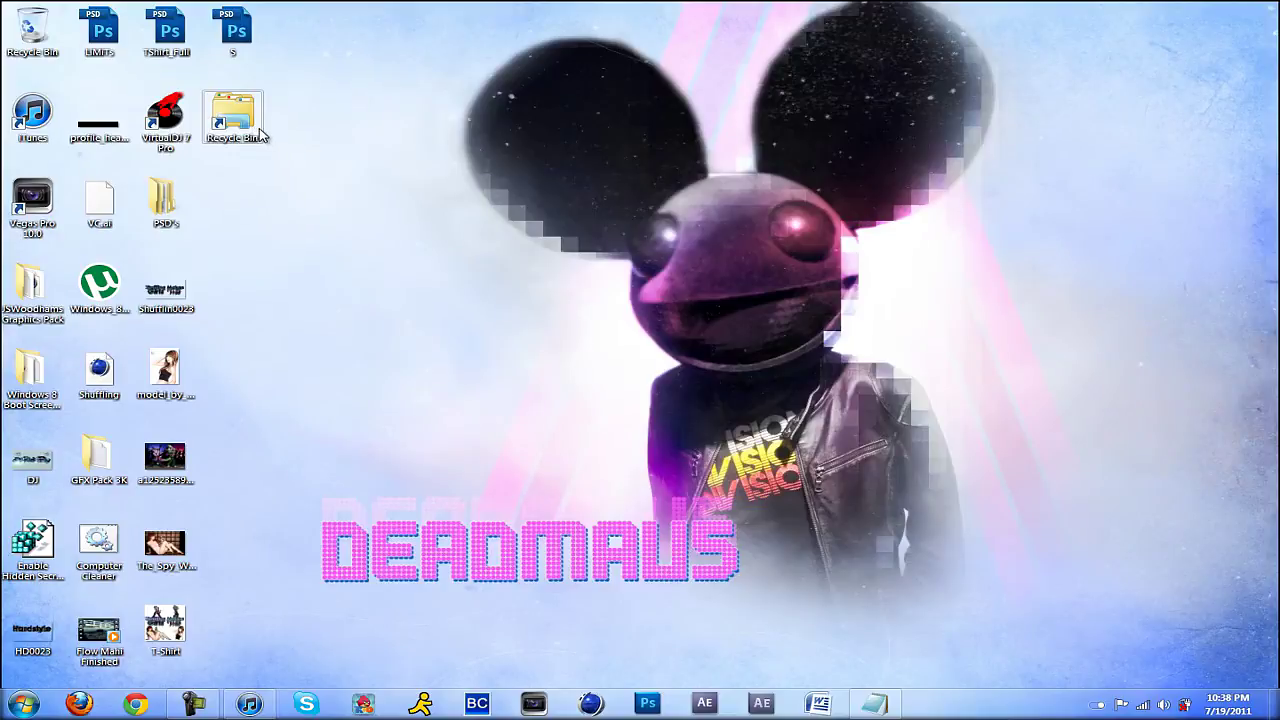
Step: Test that the new shortcut opens the empty Recycle Bin, then close it
{"action": "double_click", "coordinate": [262, 134]}
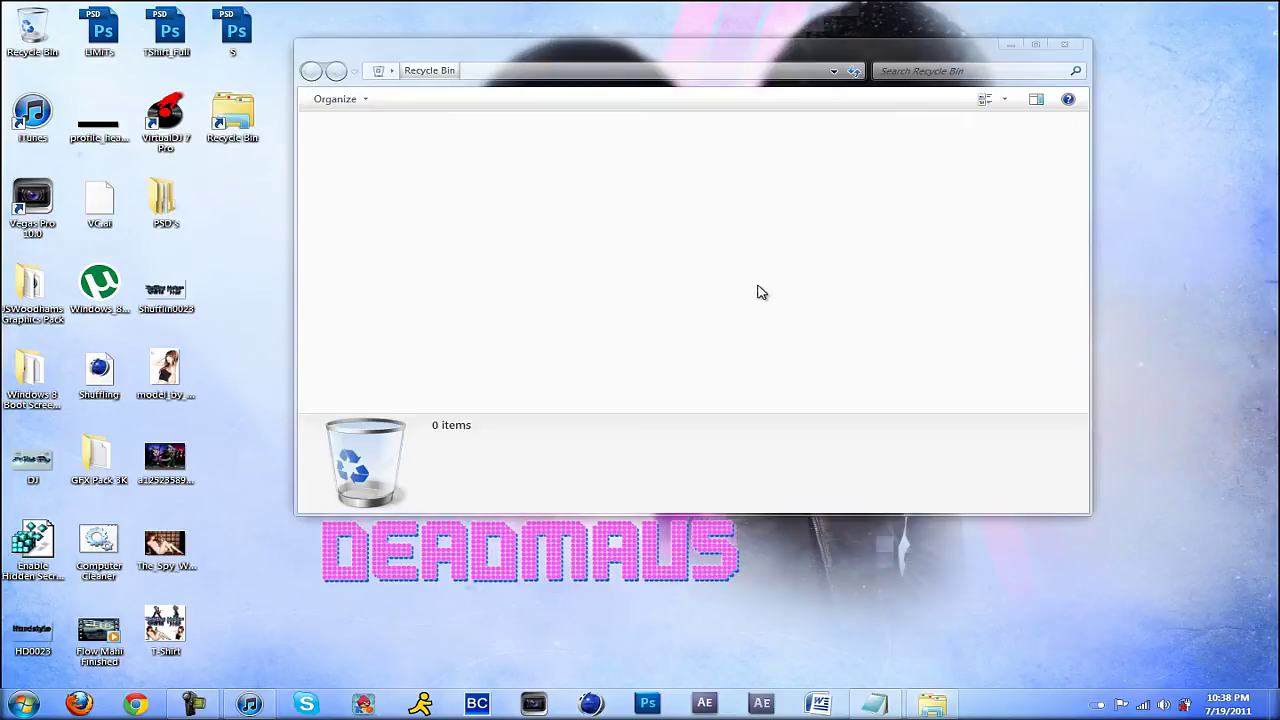
{"action": "left_click", "coordinate": [1066, 44]}
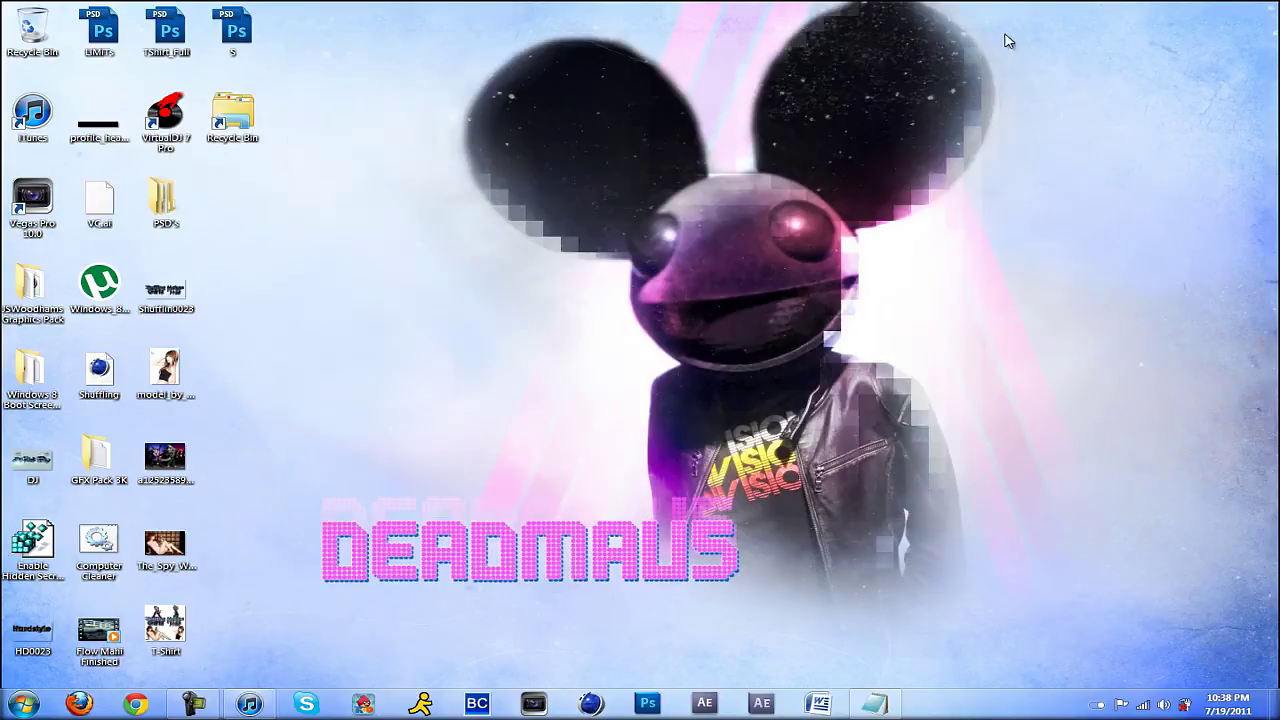
{"action": "right_click", "coordinate": [227, 126]}
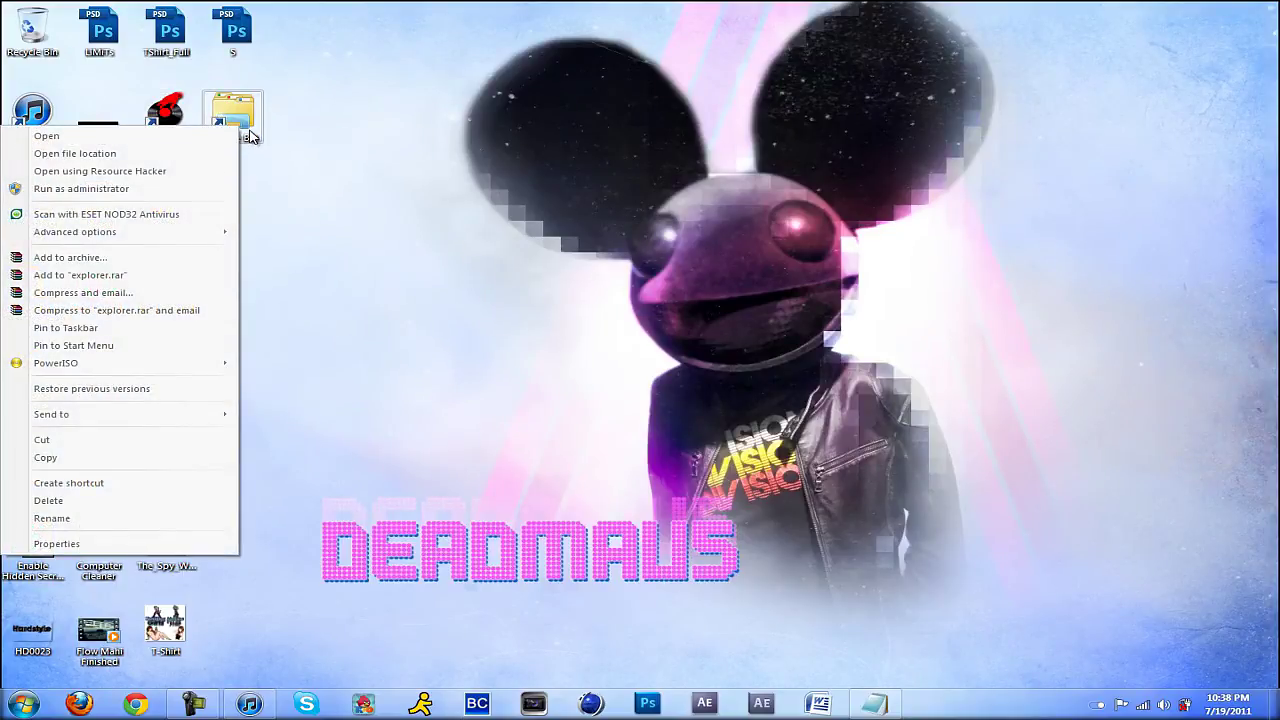
Step: Give the shortcut the recycle-bin icon from imageres.dll through its Properties, and apply
{"action": "left_click", "coordinate": [60, 543]}
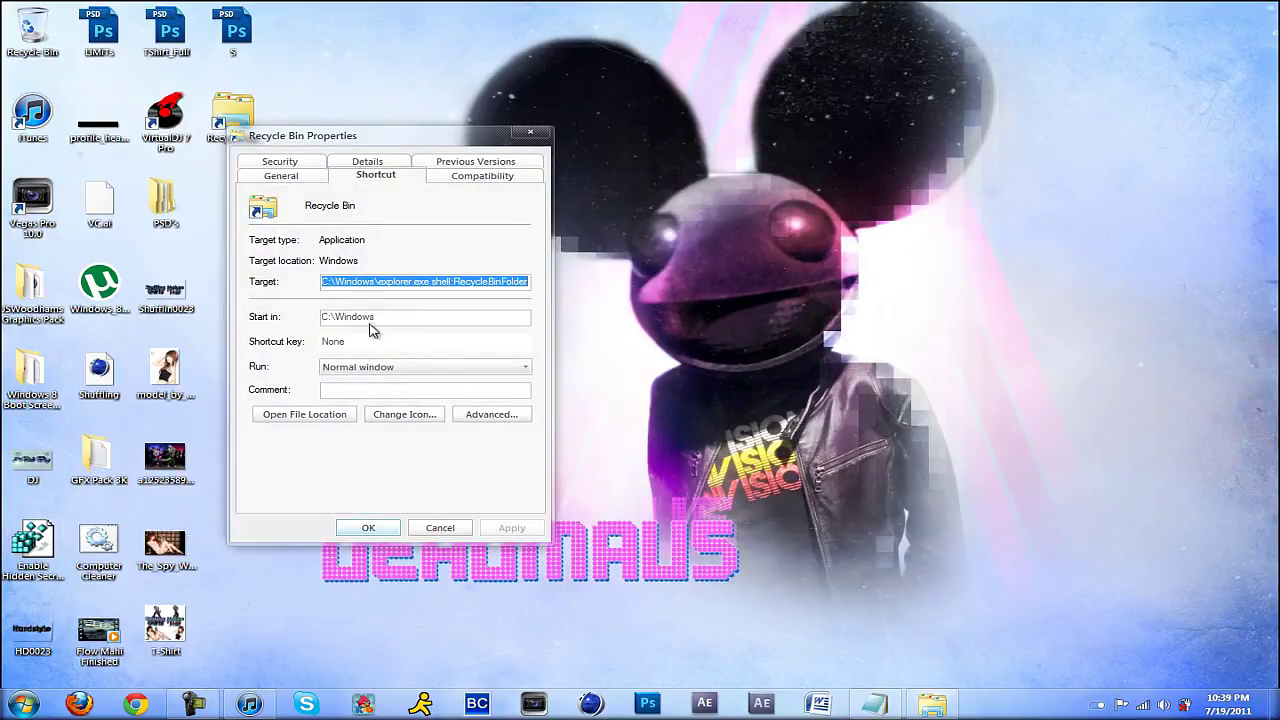
{"action": "left_click", "coordinate": [380, 420]}
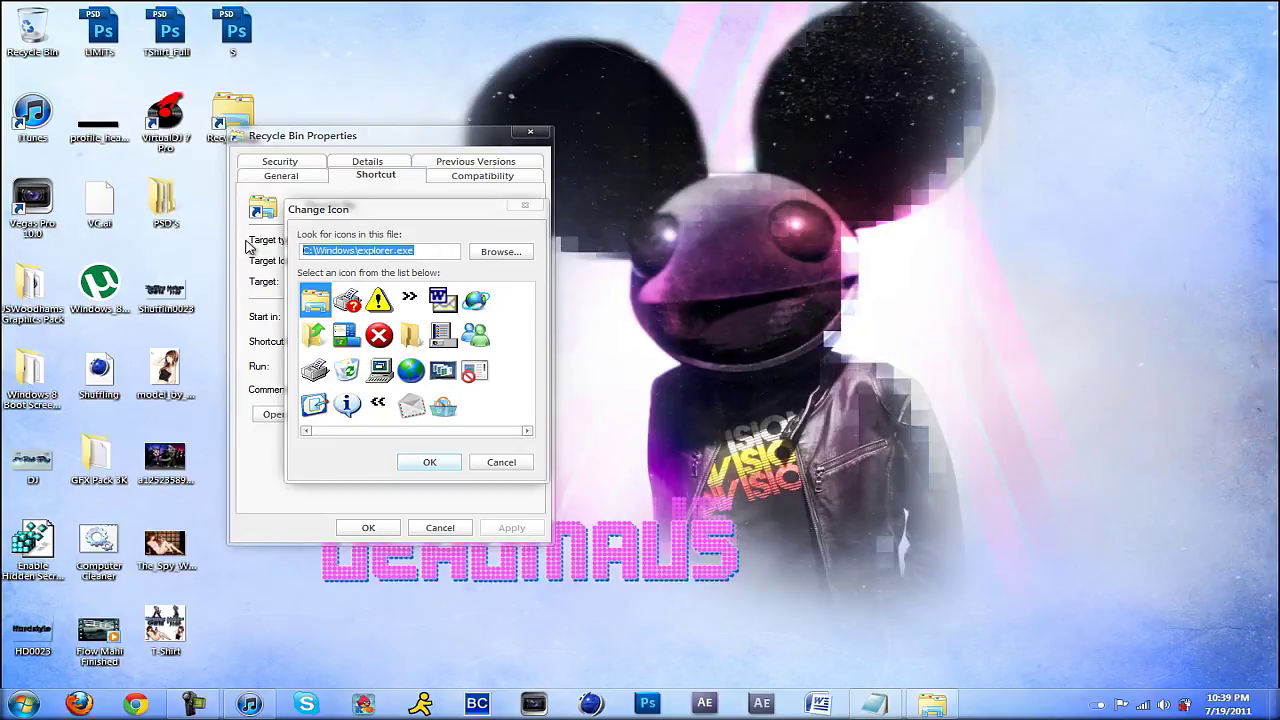
{"action": "key", "text": "BackSpace"}
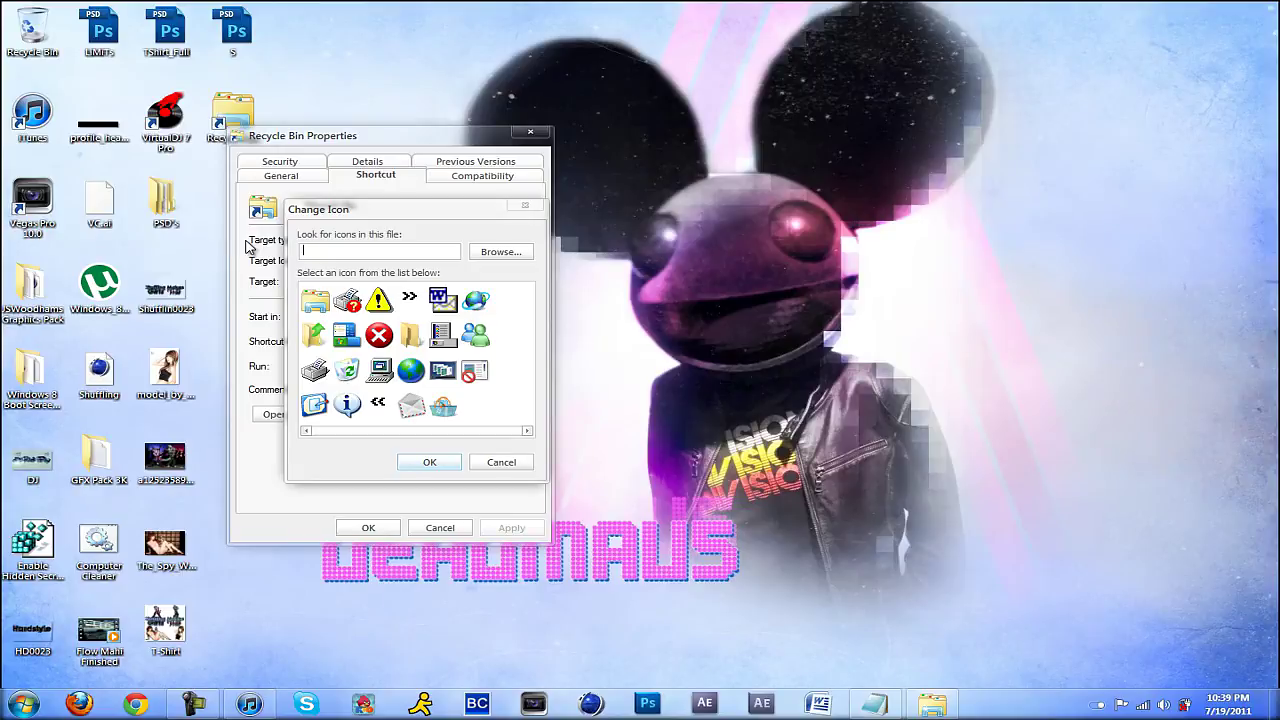
{"action": "type", "text": "imageres.d"}
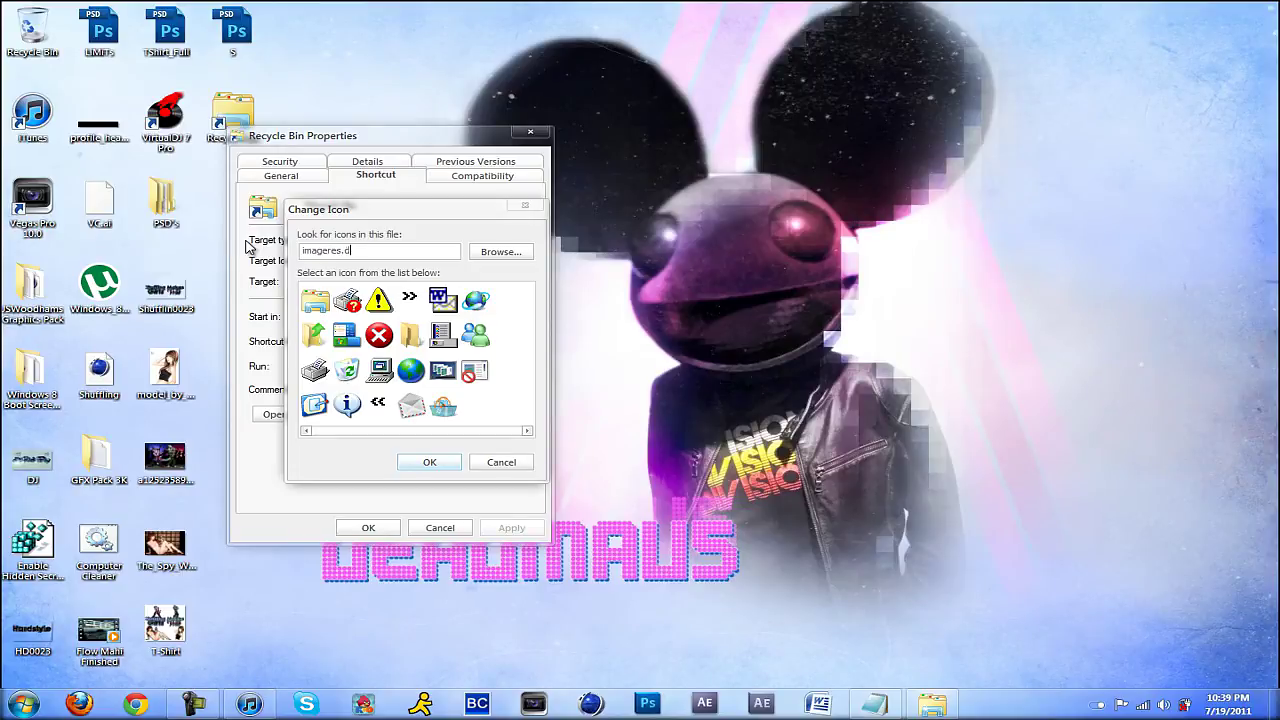
{"action": "type", "text": "ll"}
{"action": "key", "text": "Return"}
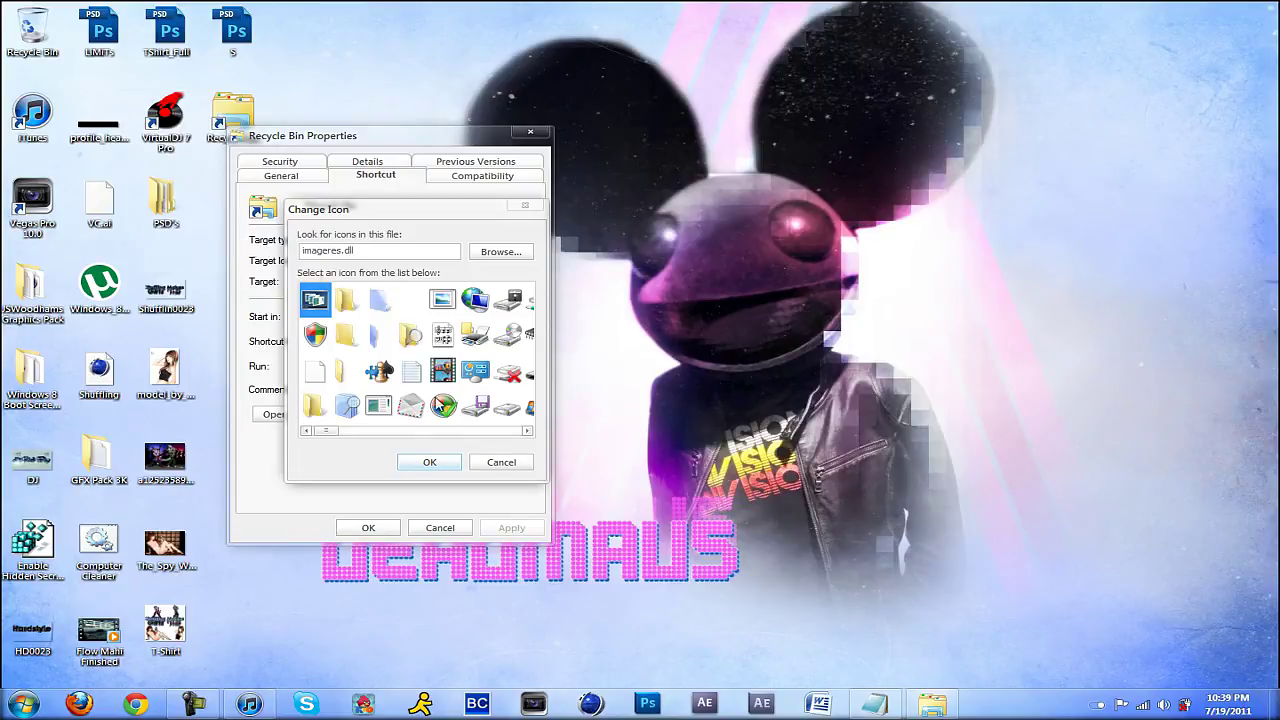
{"action": "left_click_drag", "start_coordinate": [329, 436], "coordinate": [358, 433]}
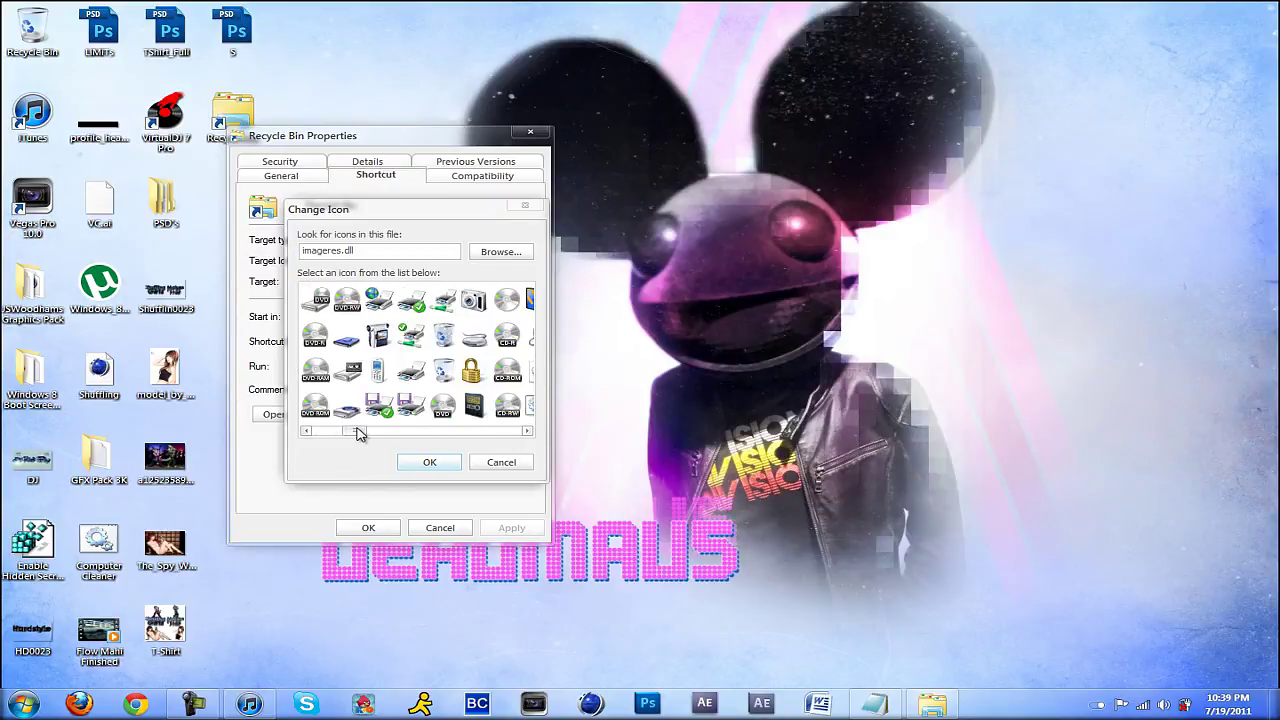
{"action": "left_click", "coordinate": [443, 373]}
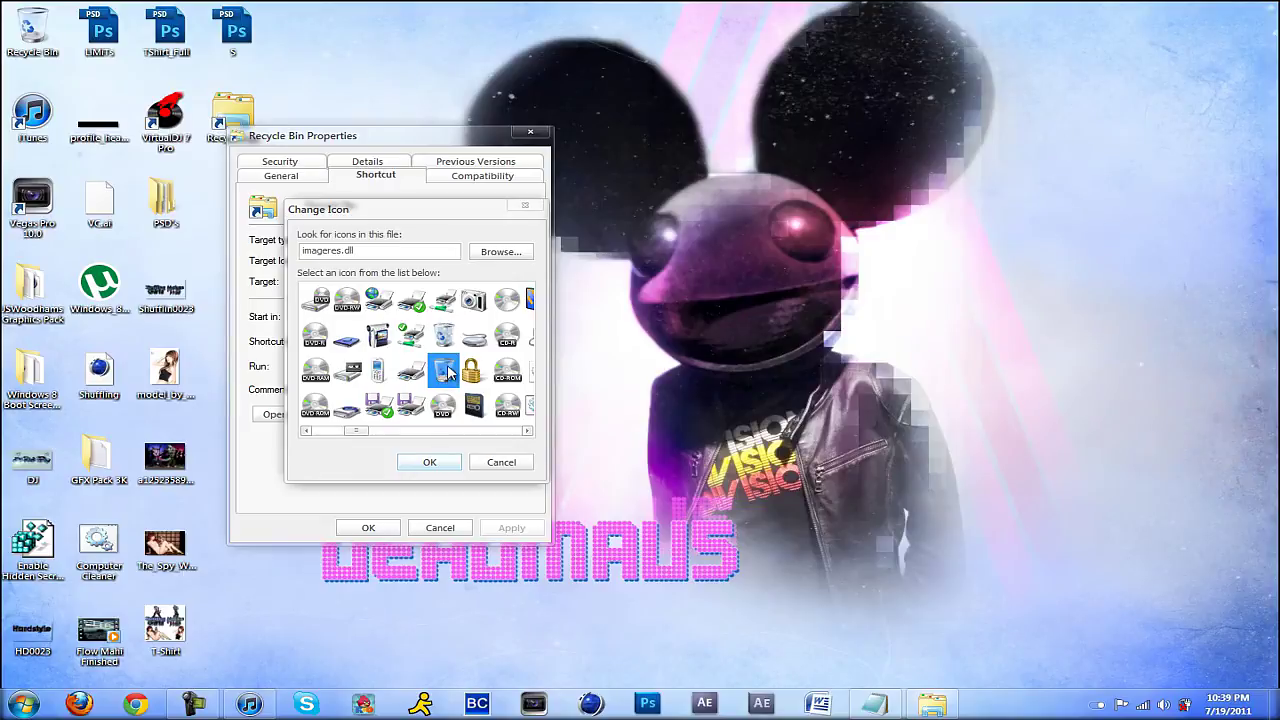
{"action": "left_click", "coordinate": [425, 463]}
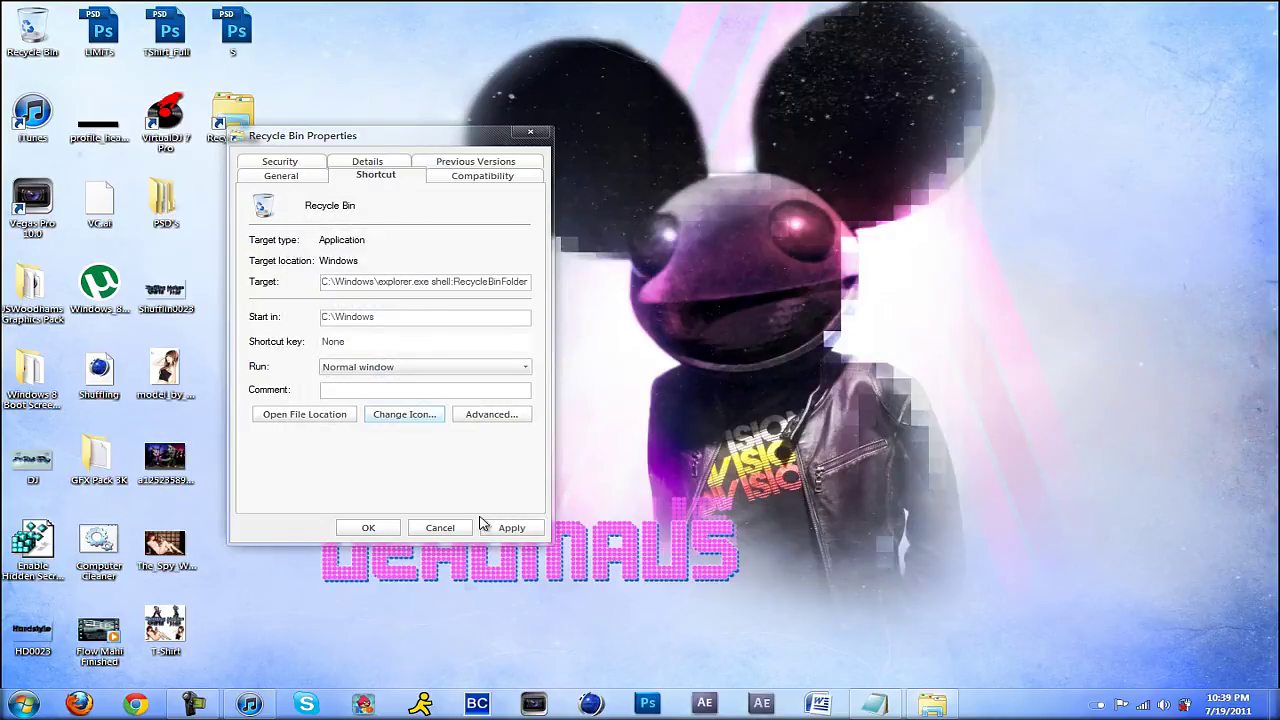
{"action": "left_click", "coordinate": [494, 527]}
{"action": "left_click", "coordinate": [369, 529]}
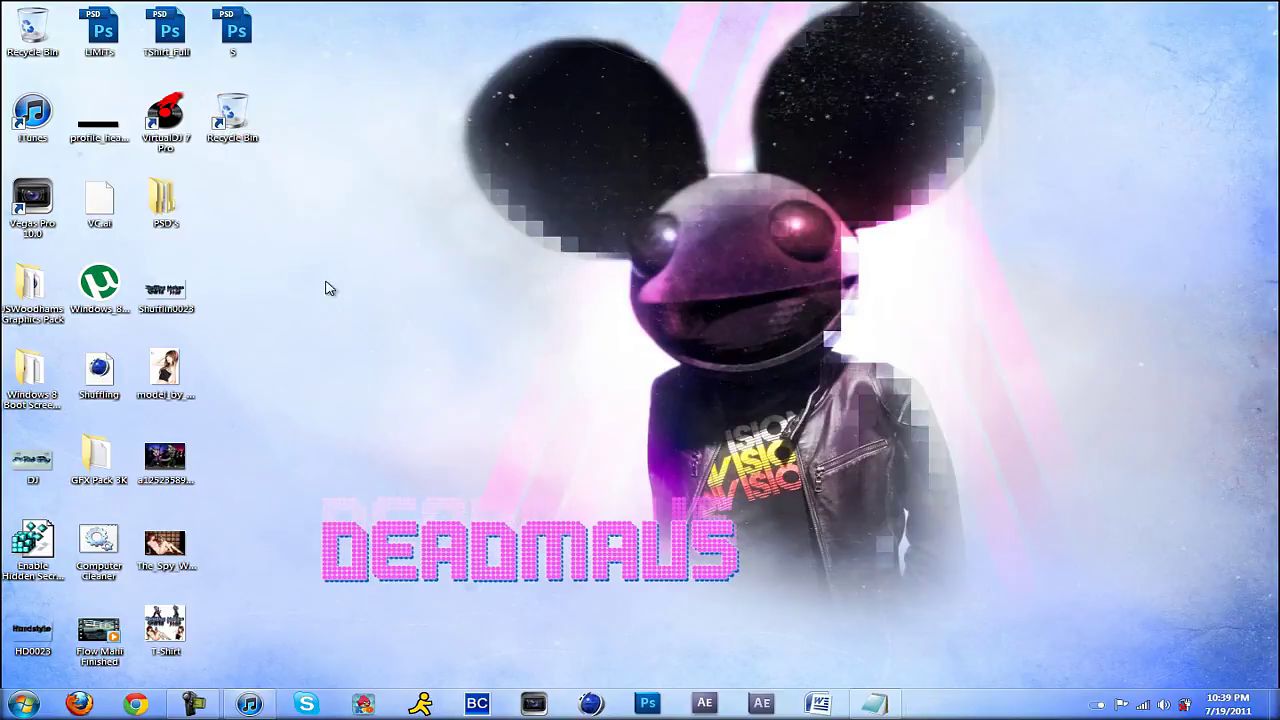
Step: Pin the Recycle Bin shortcut to the taskbar and test that it opens
{"action": "mouse_move", "coordinate": [232, 114]}
{"action": "left_mouse_down"}
{"action": "mouse_move", "coordinate": [877, 621]}
{"action": "mouse_move", "coordinate": [935, 698]}
{"action": "mouse_move", "coordinate": [870, 705]}
{"action": "left_mouse_up"}
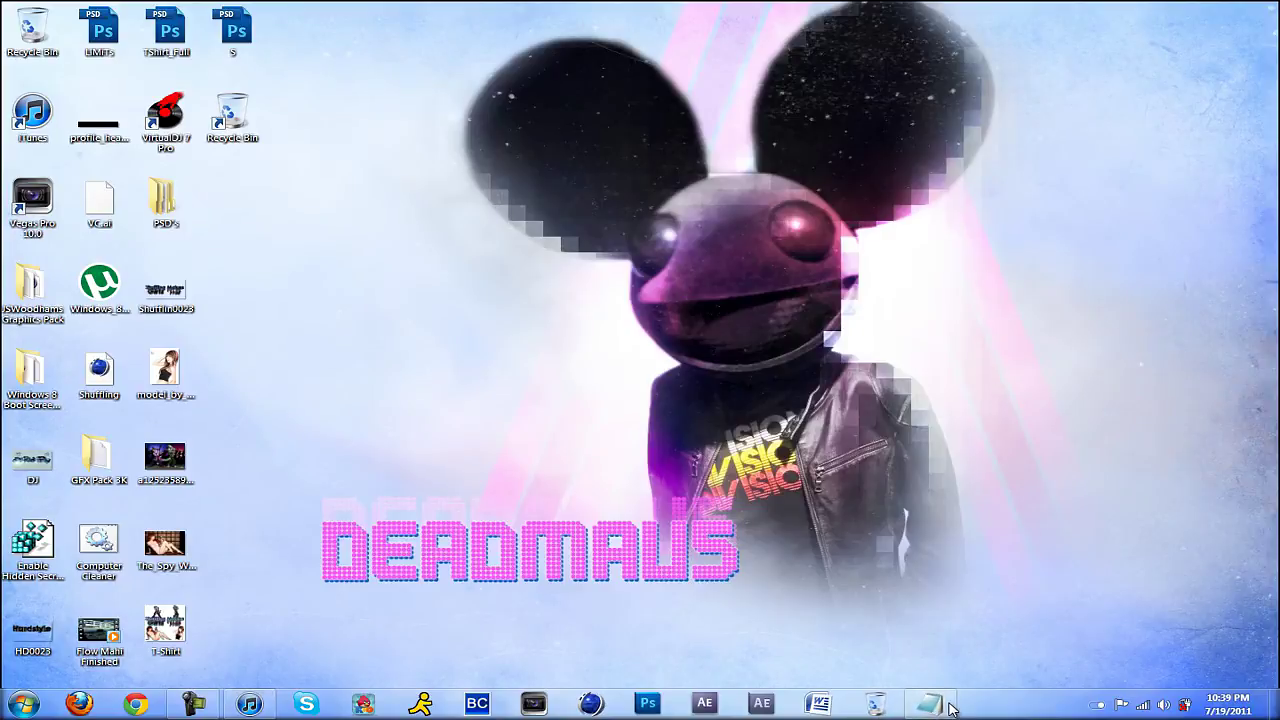
{"action": "left_click", "coordinate": [858, 705]}
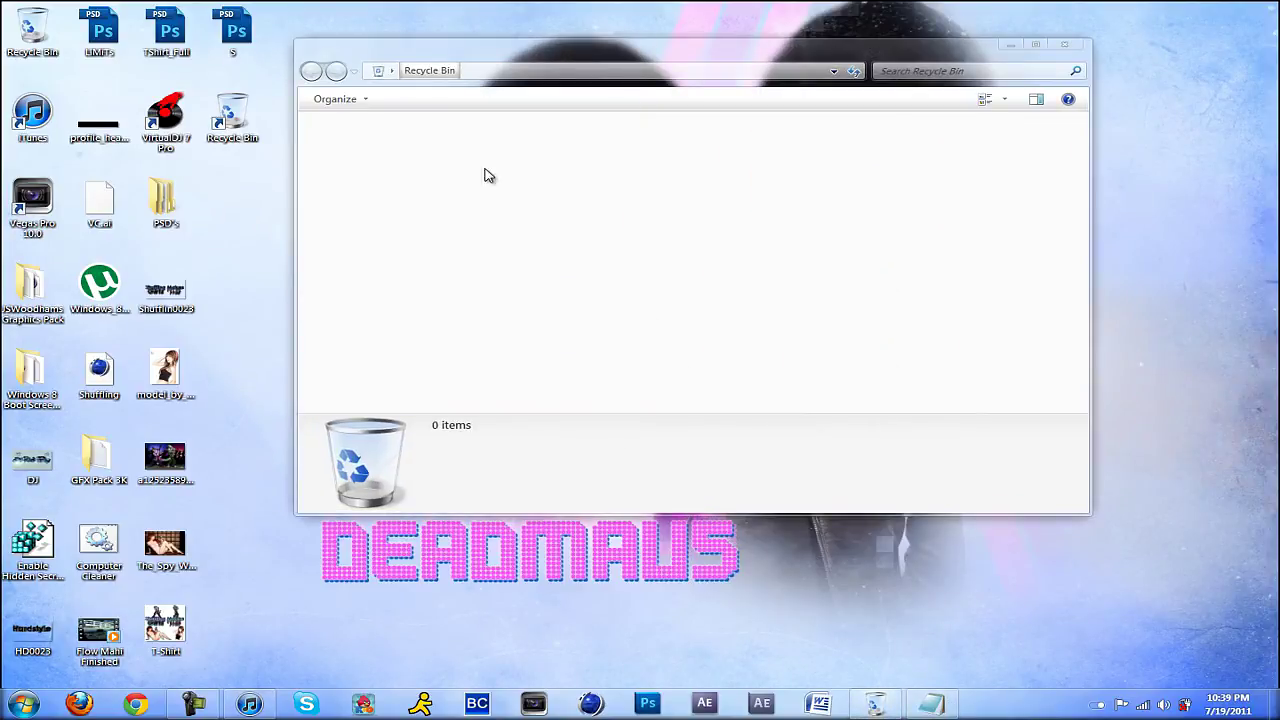
{"action": "left_click", "coordinate": [1065, 45]}
Step: Delete five desktop images, including profile_header.jpg, confirming the prompt
{"action": "key", "text": "Down"}
{"action": "key", "text": "Down"}
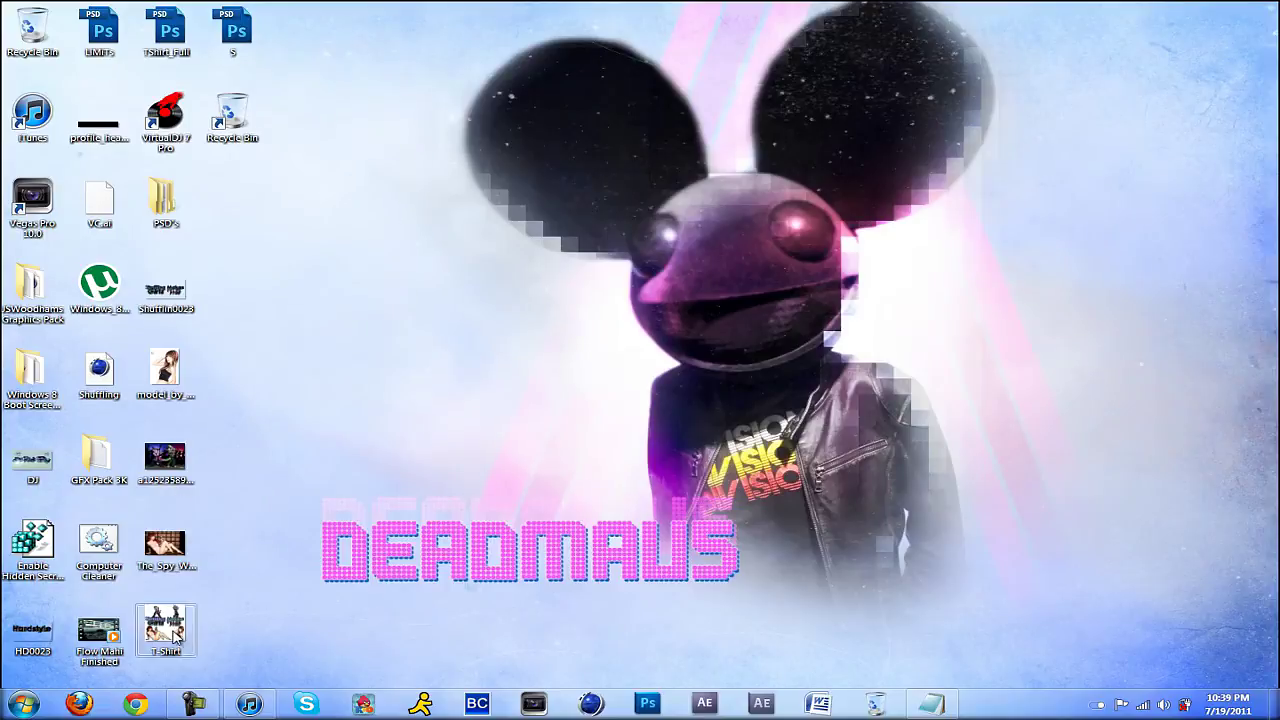
{"action": "key", "text": "Up"}
{"action": "key", "text": "Up"}
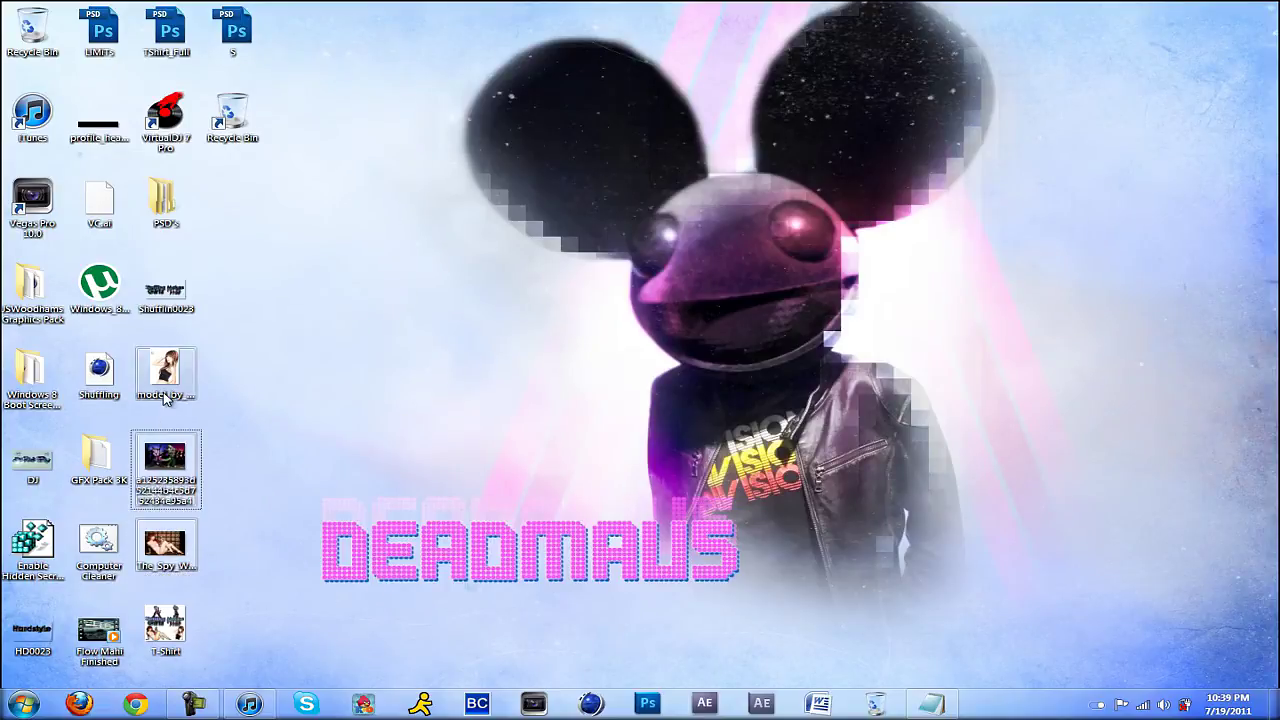
{"action": "key", "text": "Up"}
{"action": "key", "text": "Up"}
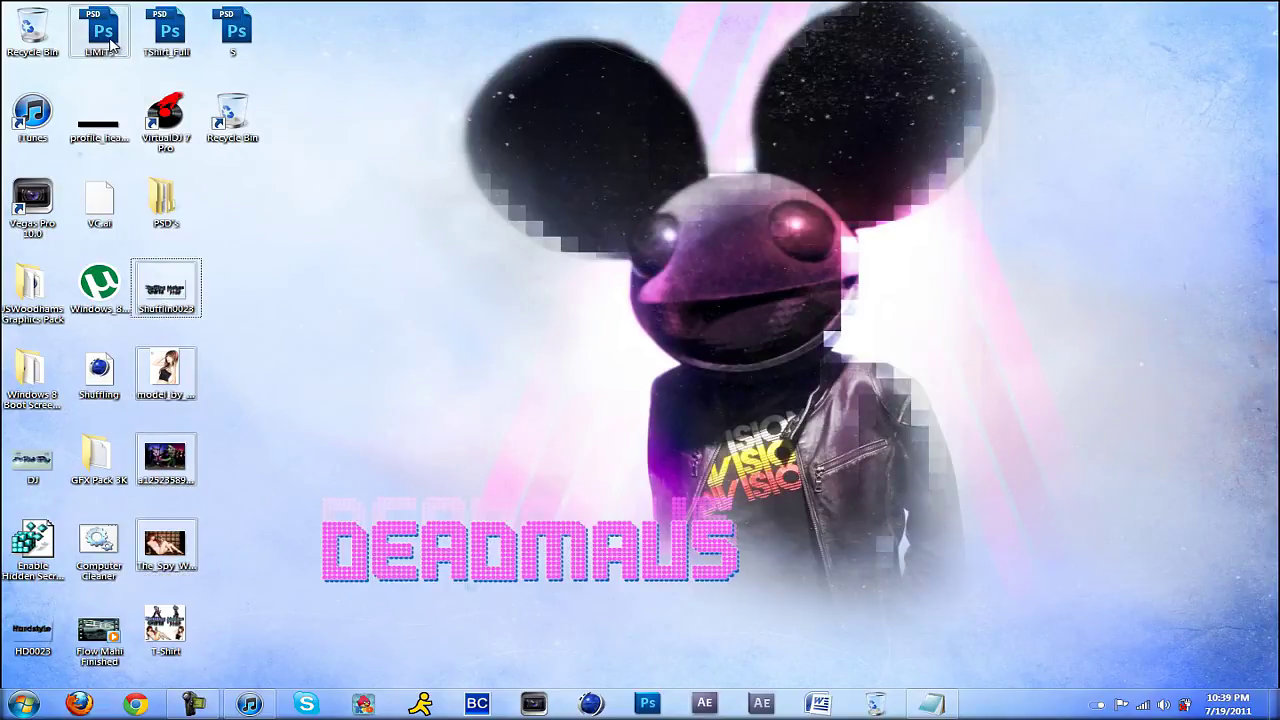
{"action": "left_click", "coordinate": [106, 140]}
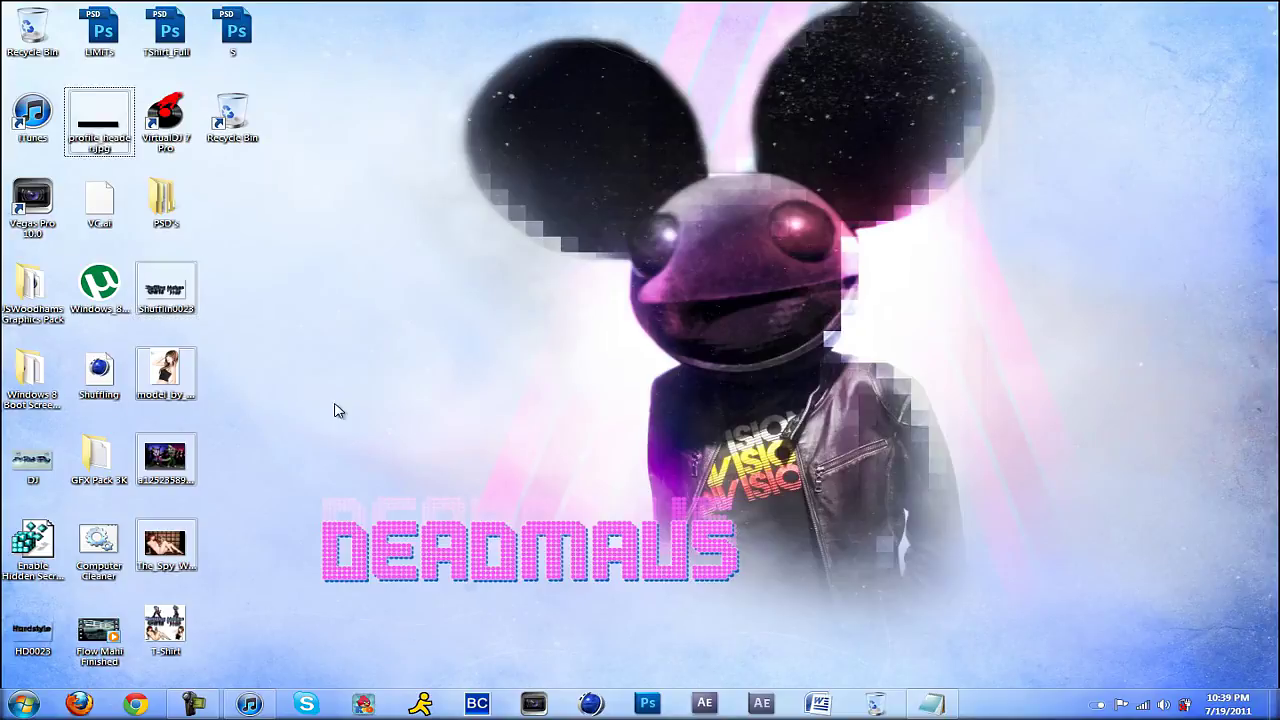
{"action": "left_click_drag", "start_coordinate": [140, 535], "coordinate": [876, 664]}
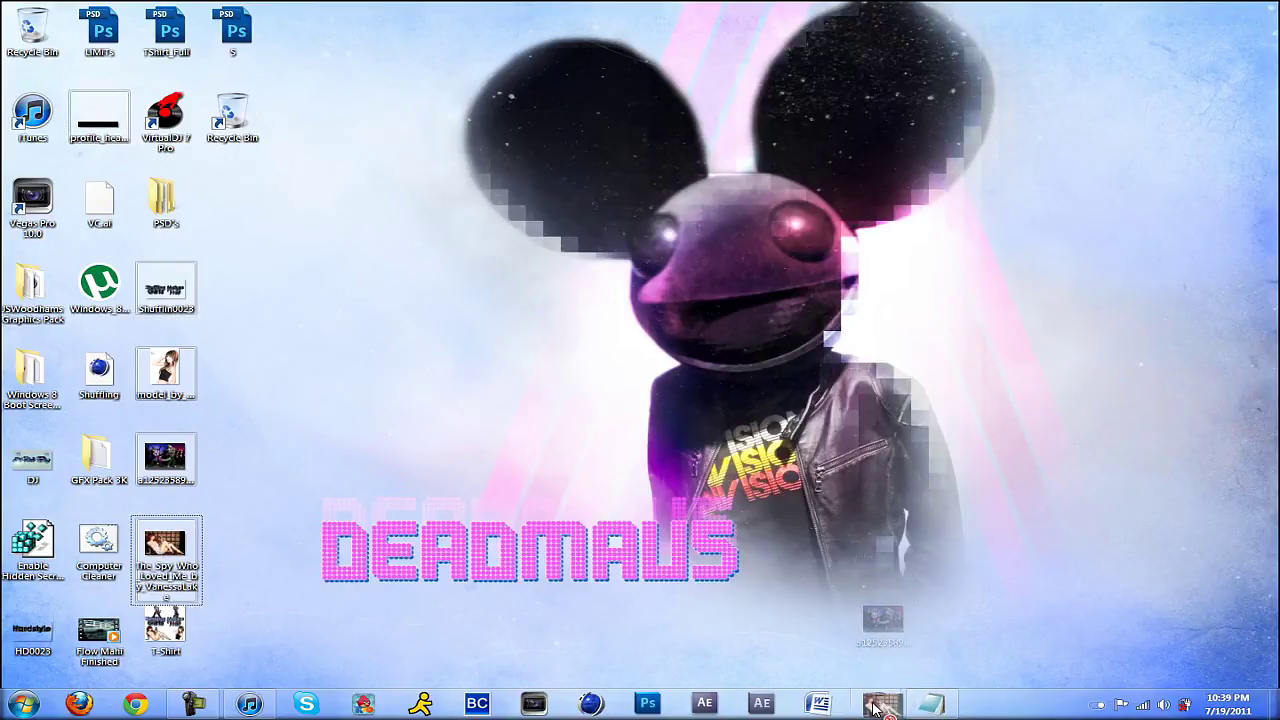
{"action": "mouse_move", "coordinate": [876, 664]}
{"action": "left_mouse_down"}
{"action": "mouse_move", "coordinate": [252, 468]}
{"action": "mouse_move", "coordinate": [163, 517]}
{"action": "left_mouse_up"}
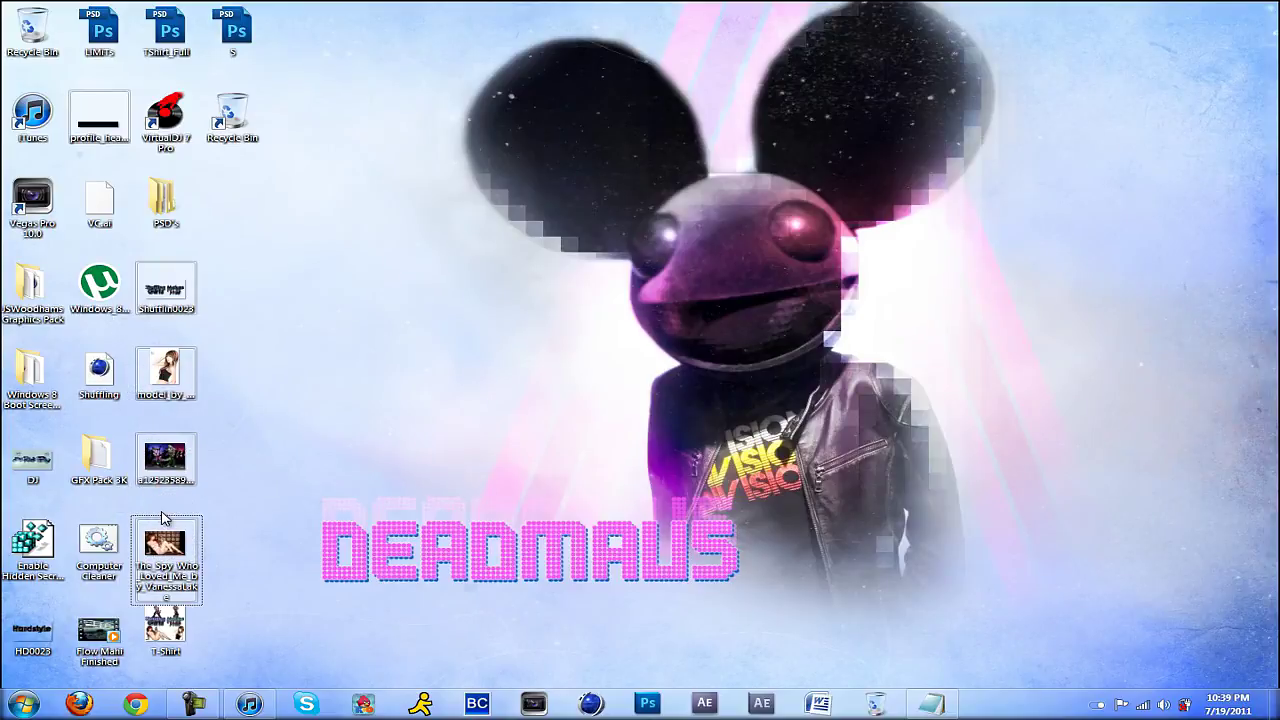
{"action": "key", "text": "Delete"}
{"action": "key", "text": "Return"}
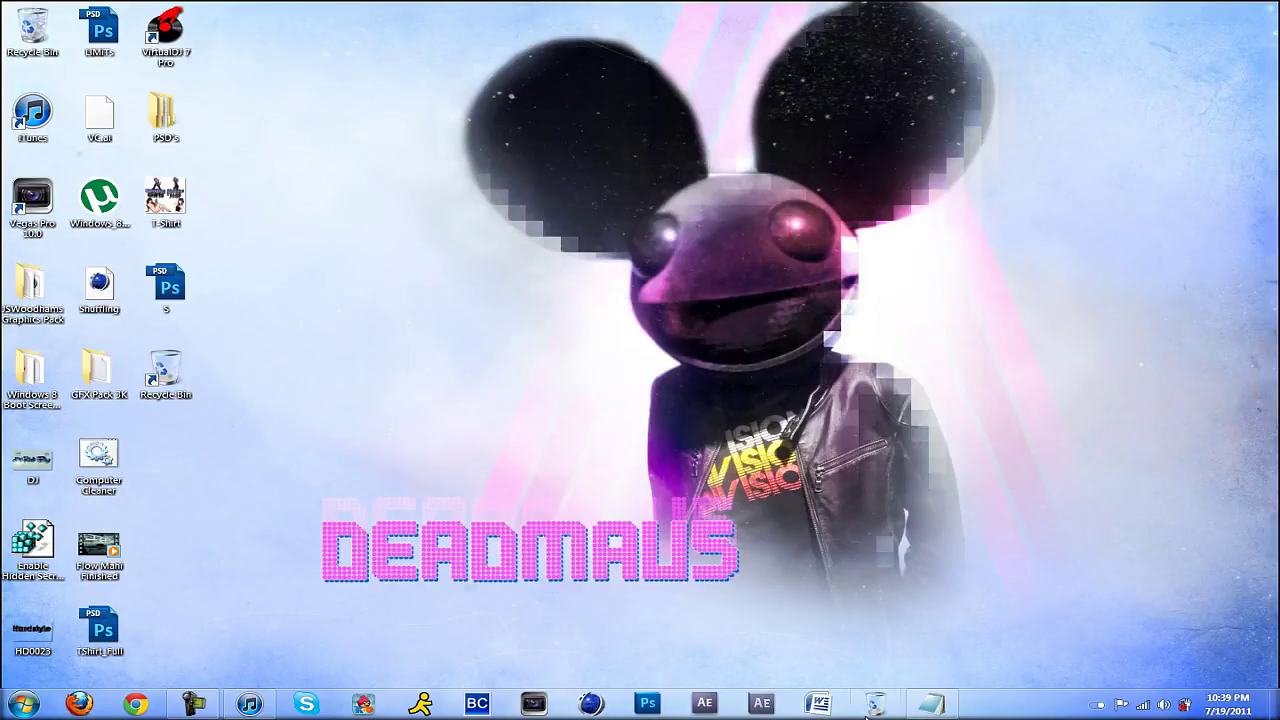
{"action": "left_click", "coordinate": [875, 705]}
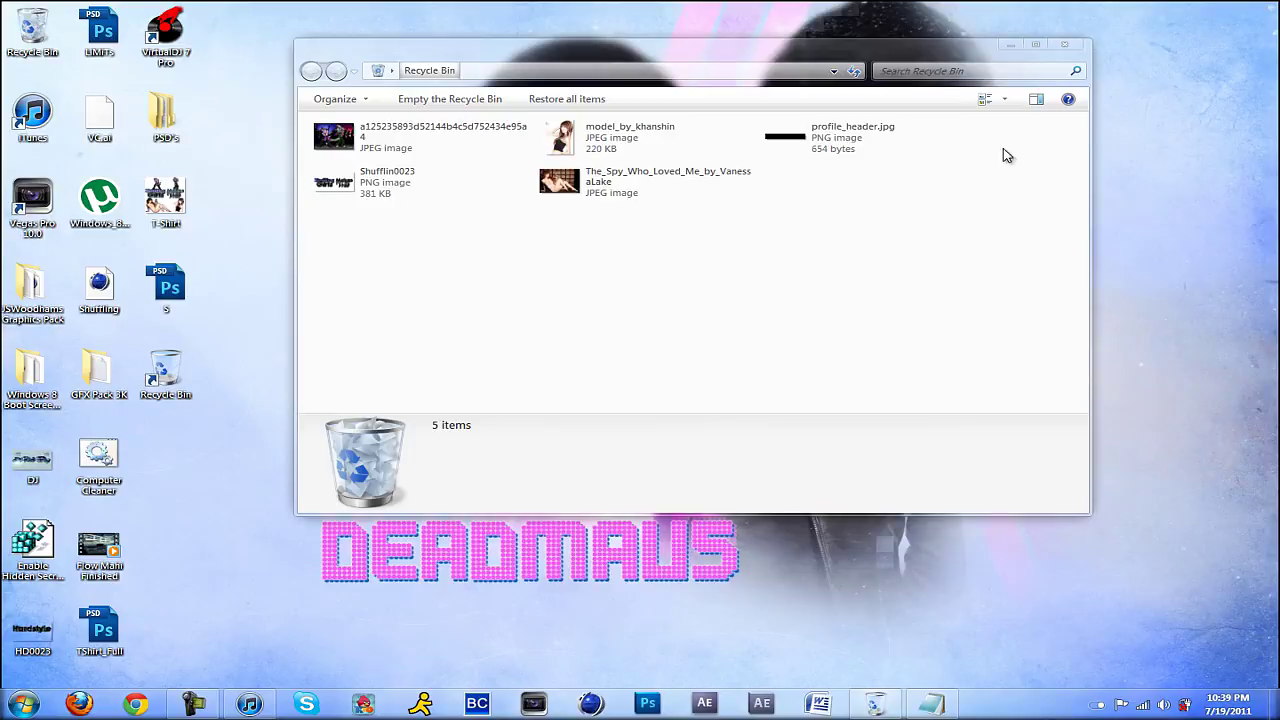
{"action": "left_click", "coordinate": [1066, 47]}
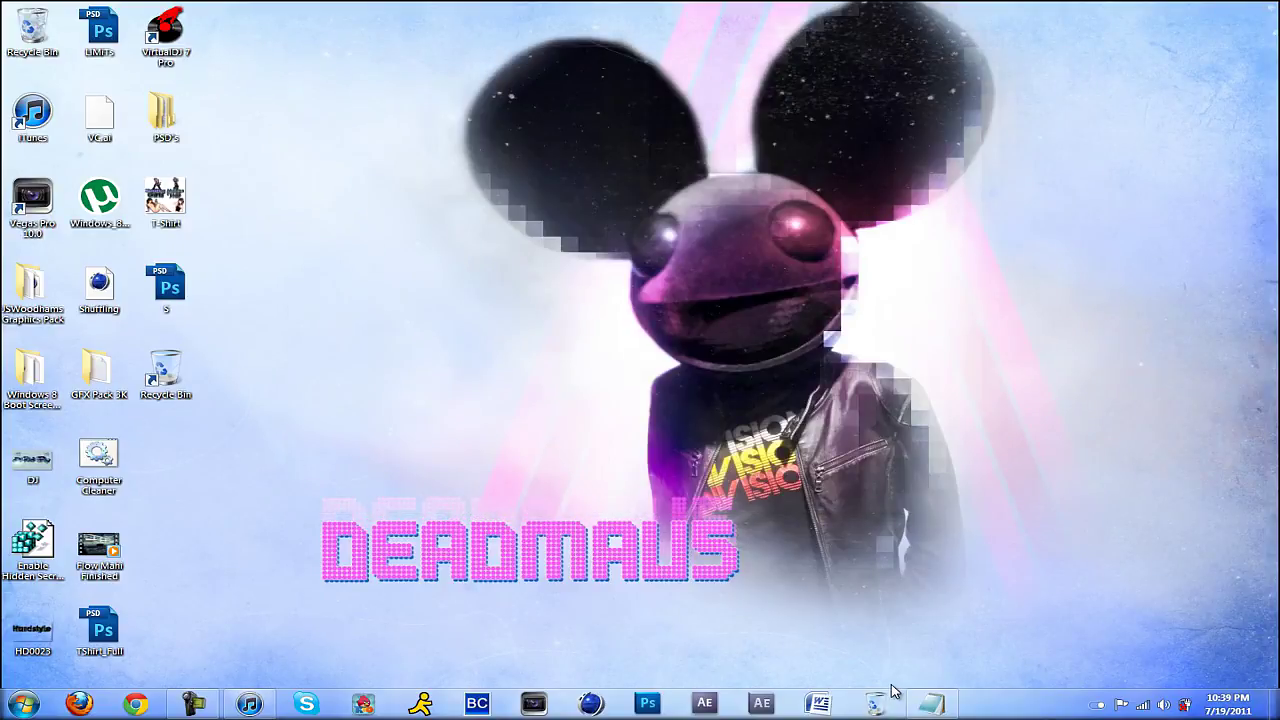